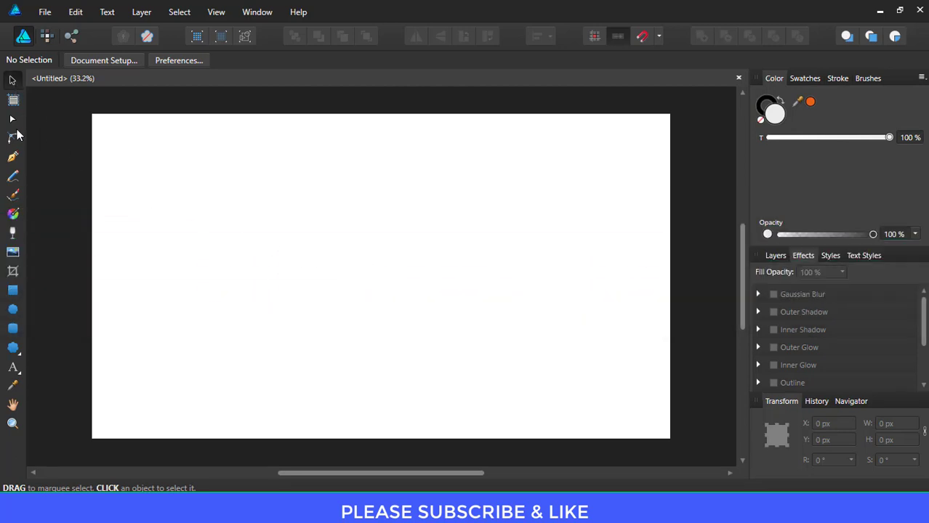
- Draw a rectangle near the page centre with straight-cut 25% corners to form an octagon
{"action": "left_click", "coordinate": [16, 291]}
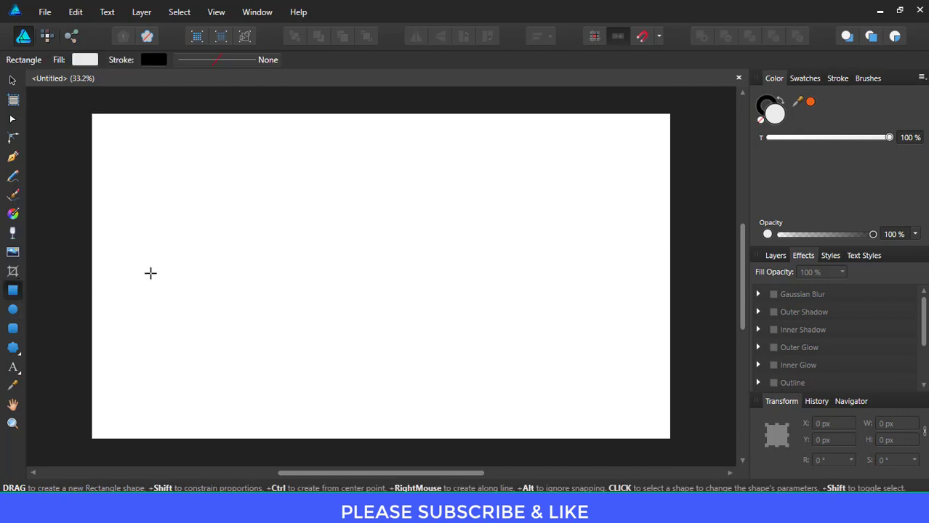
{"action": "left_click_drag", "start_coordinate": [287, 206], "coordinate": [477, 352]}
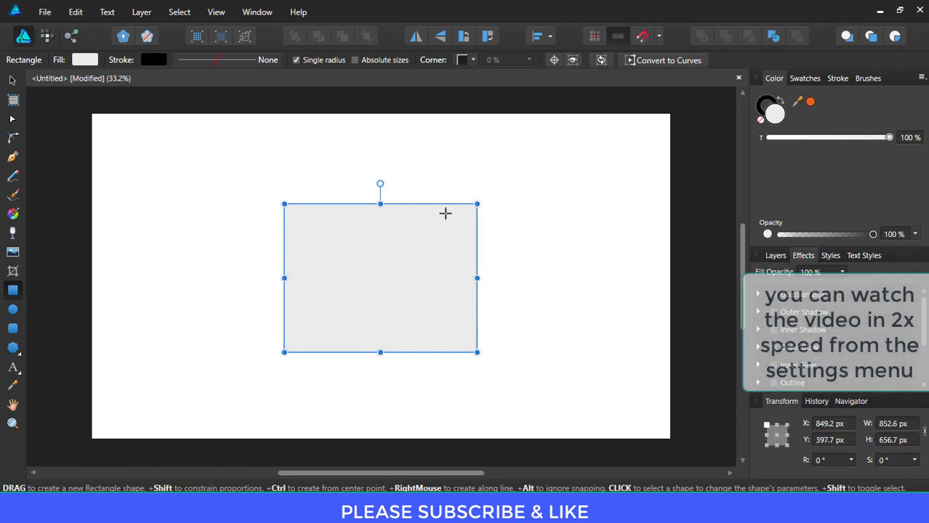
{"action": "left_click", "coordinate": [473, 61]}
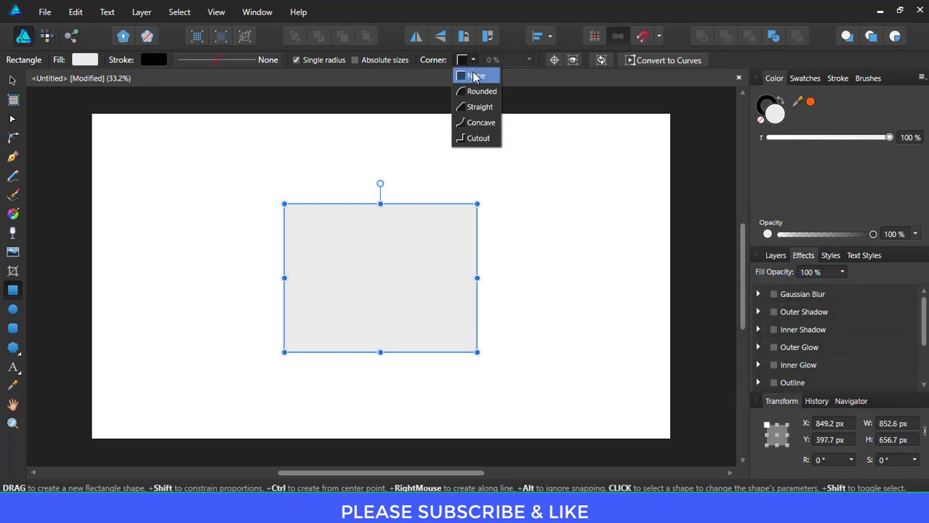
{"action": "left_click", "coordinate": [476, 108]}
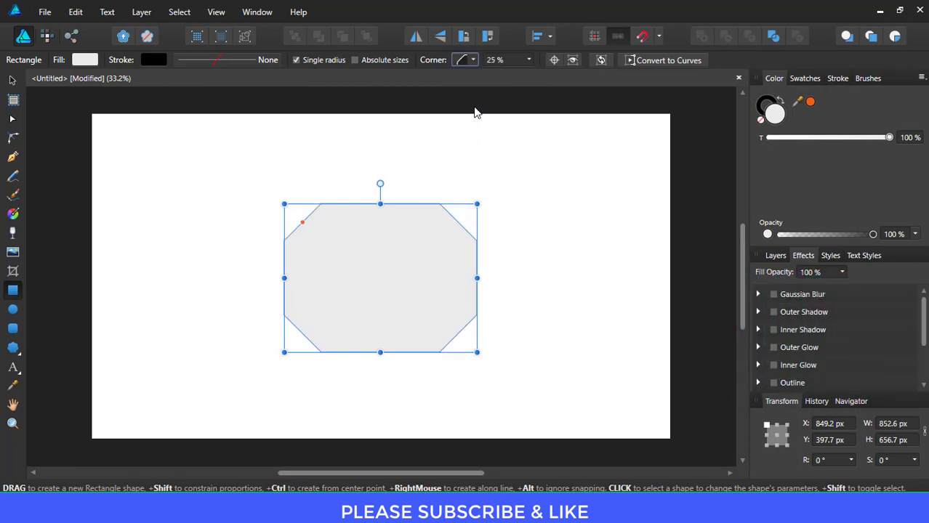
{"action": "left_click", "coordinate": [473, 61]}
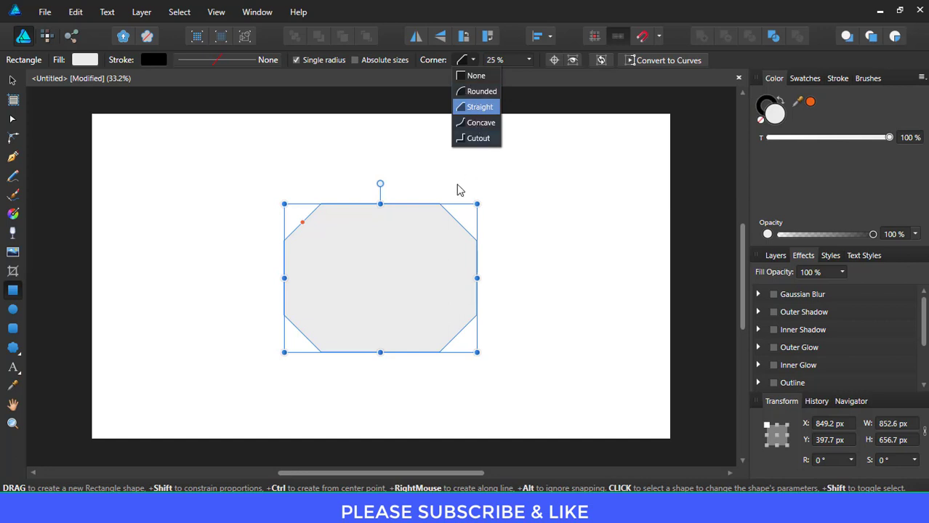
{"action": "left_click", "coordinate": [434, 221]}
- Resize the octagon to about 1289.4 × 858.6 px using the Move Tool handles
{"action": "left_click", "coordinate": [13, 78]}
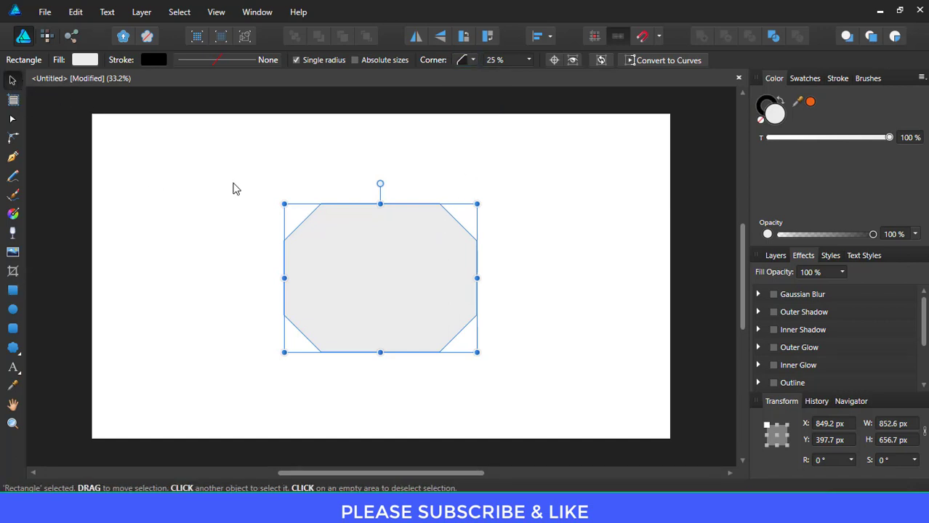
{"action": "left_click_drag", "start_coordinate": [284, 204], "coordinate": [233, 161]}
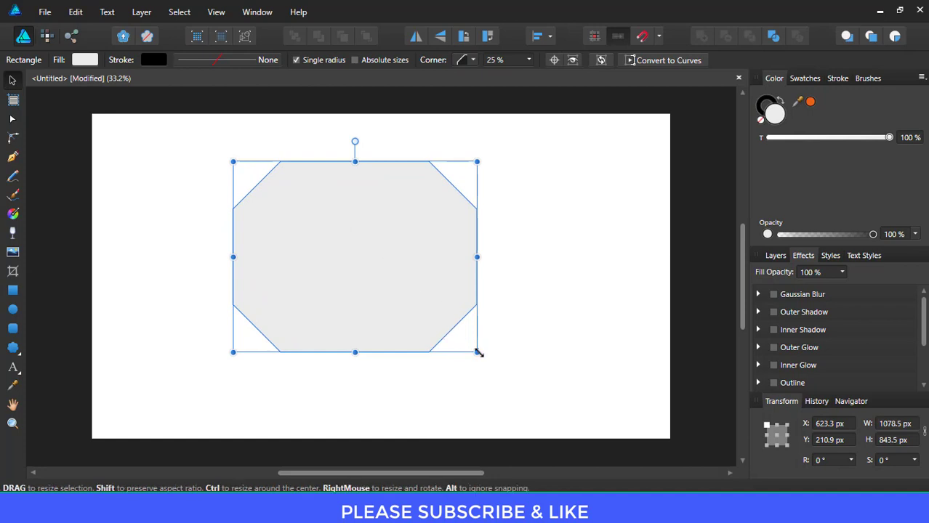
{"action": "mouse_move", "coordinate": [488, 354]}
{"action": "left_mouse_down"}
{"action": "mouse_move", "coordinate": [528, 369]}
{"action": "mouse_move", "coordinate": [527, 355]}
{"action": "left_mouse_up"}
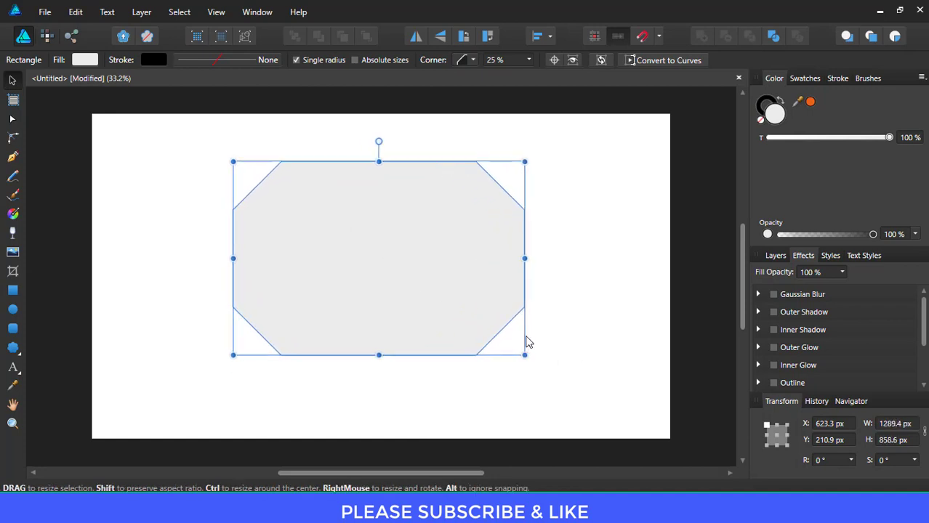
{"action": "left_click_drag", "start_coordinate": [365, 293], "coordinate": [381, 293]}
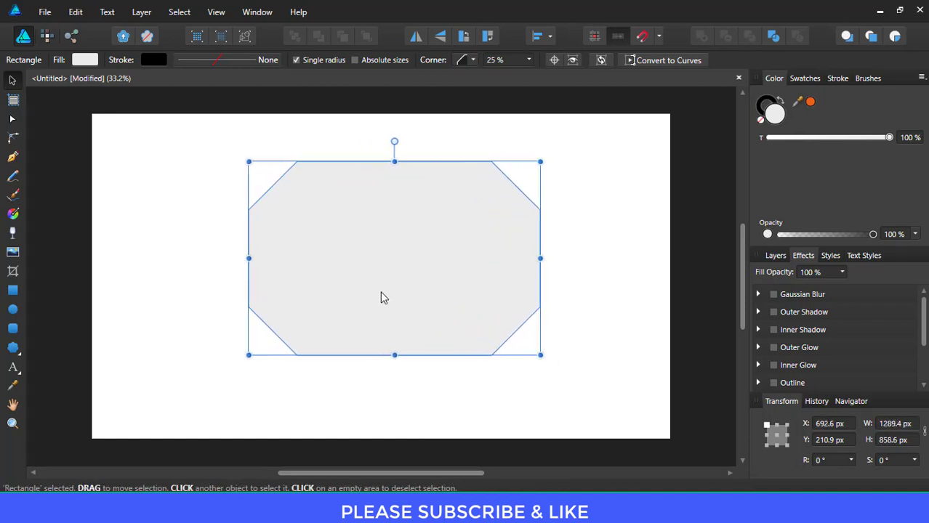
- Fill the octagon red from the Swatches palette and nudge it slightly left
{"action": "left_click", "coordinate": [802, 84]}
{"action": "left_click", "coordinate": [769, 185]}
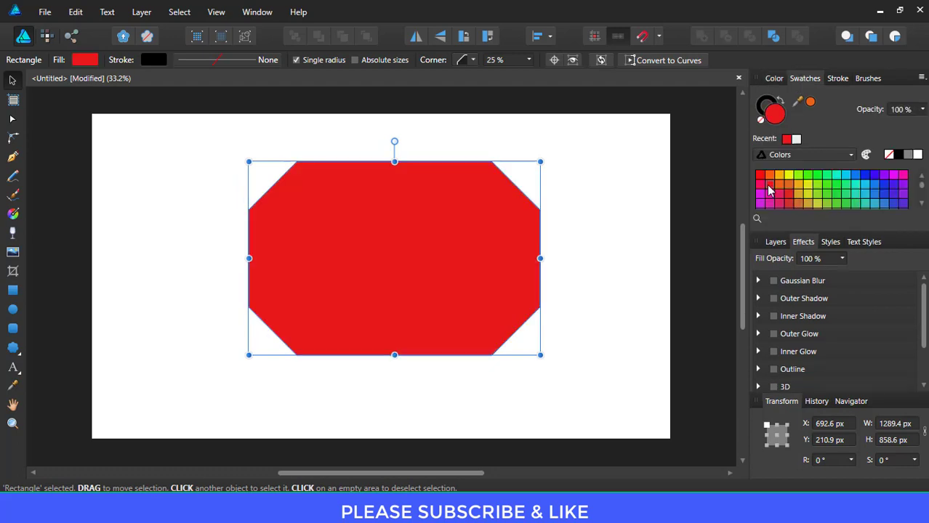
{"action": "left_click", "coordinate": [590, 238]}
{"action": "left_click_drag", "start_coordinate": [483, 254], "coordinate": [468, 255]}
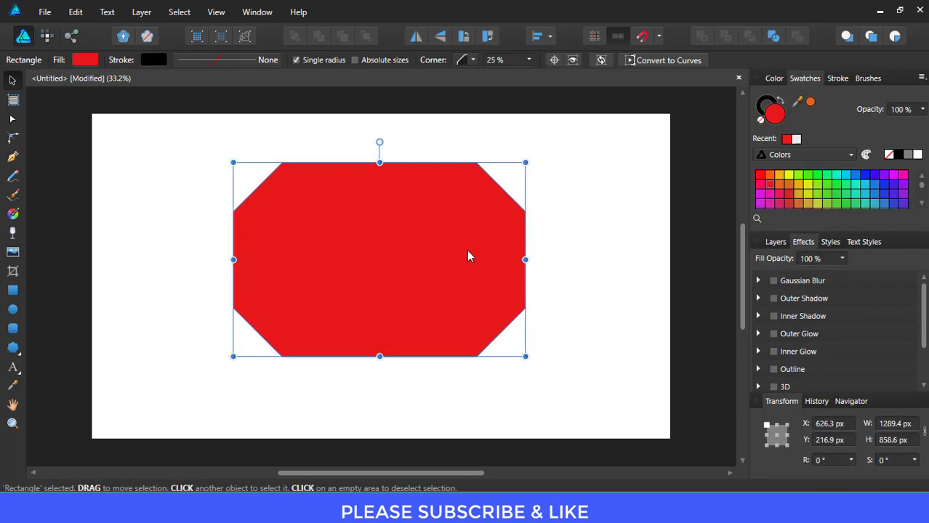
- Copy and paste the red octagon, then fill the copy amber
{"action": "right_click", "coordinate": [469, 255]}
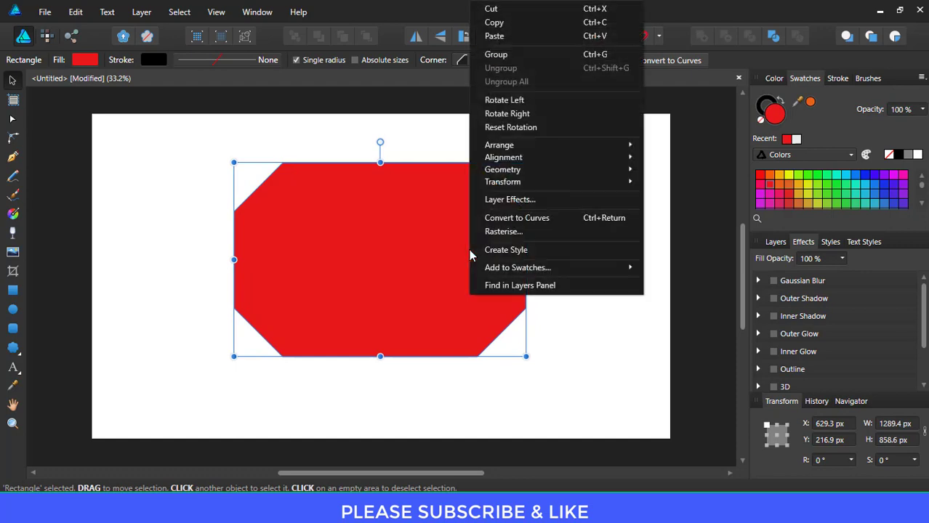
{"action": "left_click", "coordinate": [497, 22]}
{"action": "right_click", "coordinate": [563, 176]}
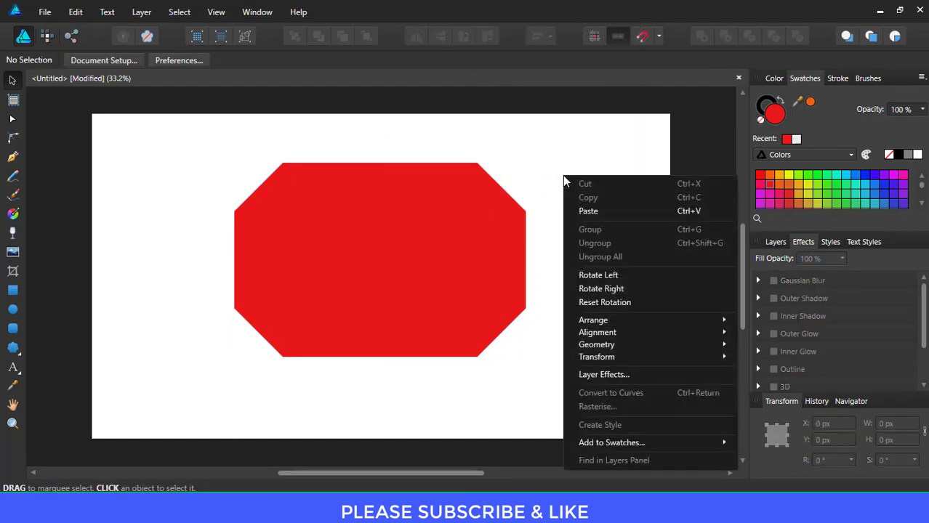
{"action": "left_click", "coordinate": [587, 212]}
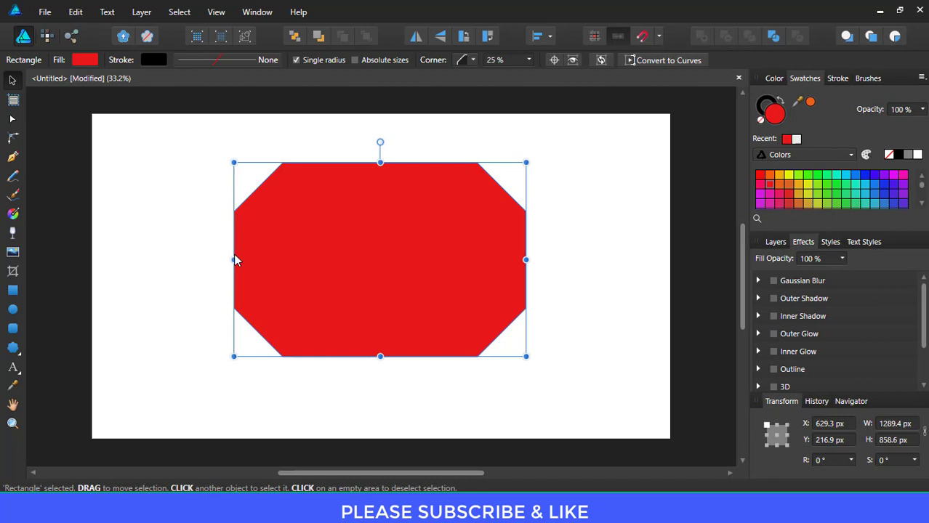
{"action": "left_click", "coordinate": [782, 182]}
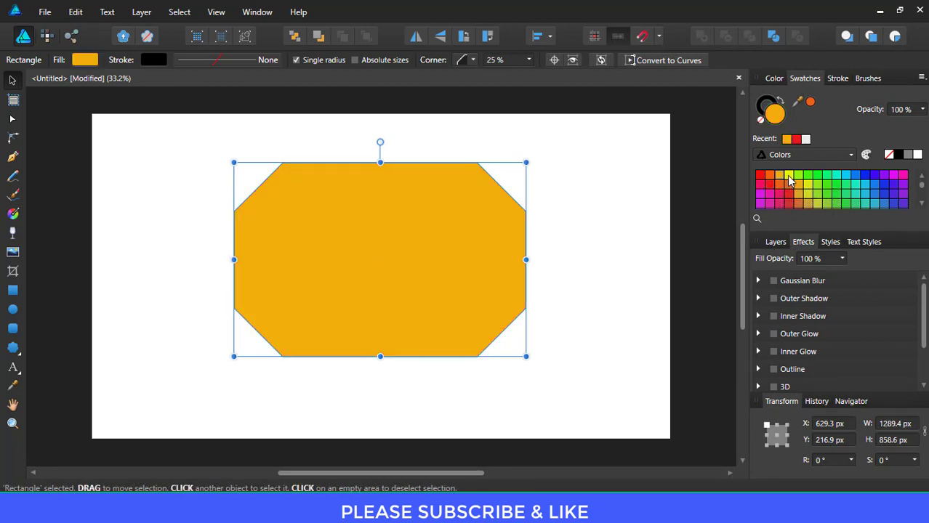
{"action": "left_click", "coordinate": [770, 176]}
- Pull the copy's sides, top and bottom inward to about 1153.8 × 762.2 px, leaving a red border
{"action": "left_click_drag", "start_coordinate": [517, 262], "coordinate": [511, 259]}
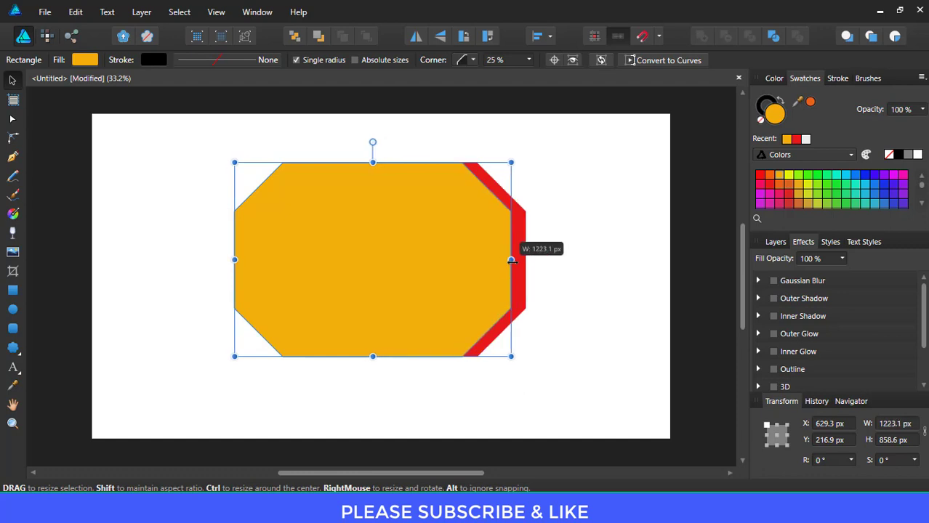
{"action": "left_click_drag", "start_coordinate": [376, 171], "coordinate": [376, 185]}
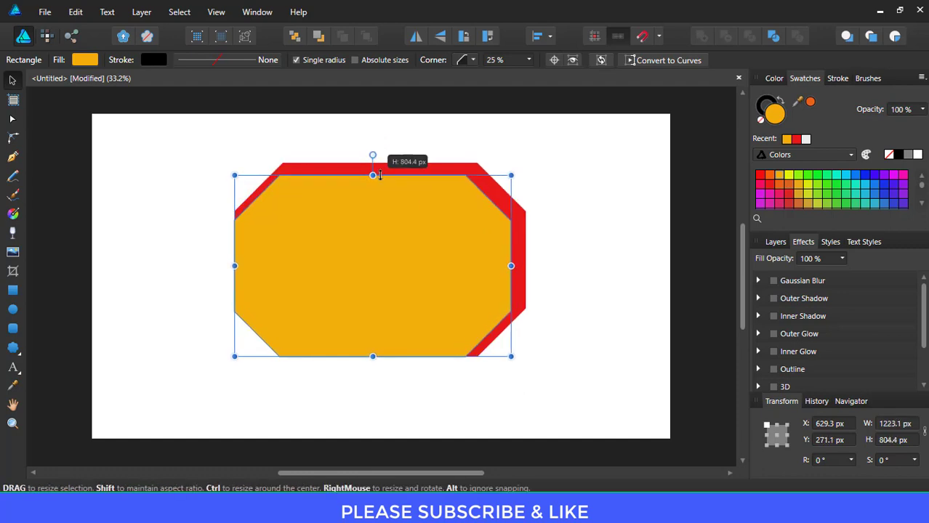
{"action": "mouse_move", "coordinate": [234, 260]}
{"action": "left_mouse_down"}
{"action": "mouse_move", "coordinate": [257, 259]}
{"action": "mouse_move", "coordinate": [249, 258]}
{"action": "left_mouse_up"}
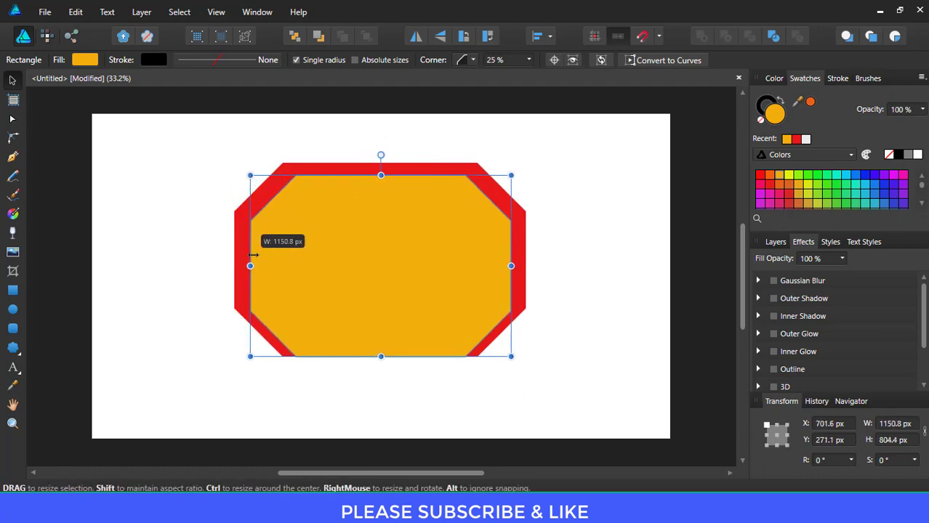
{"action": "left_click_drag", "start_coordinate": [381, 356], "coordinate": [380, 346]}
- Fill the inner octagon with a PANTONE GoeBridge golden-yellow swatch
{"action": "left_click", "coordinate": [808, 195]}
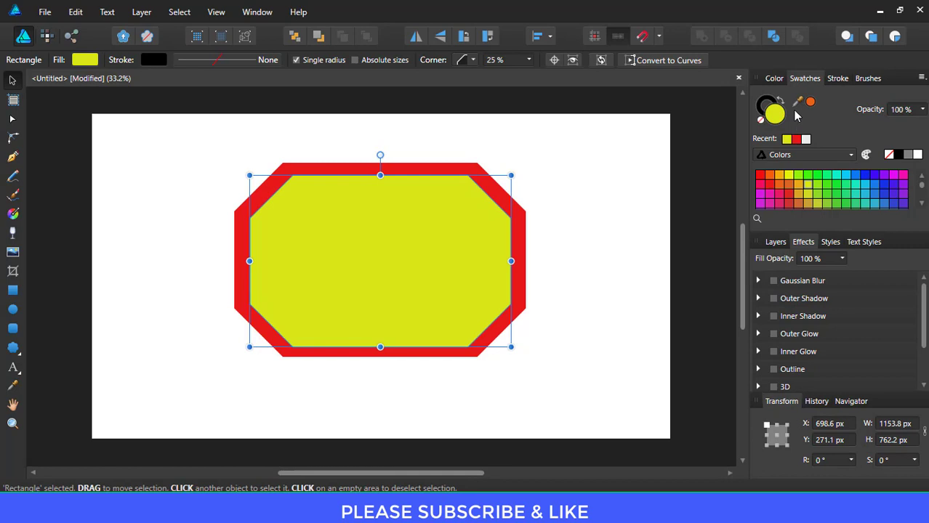
{"action": "left_click", "coordinate": [775, 84]}
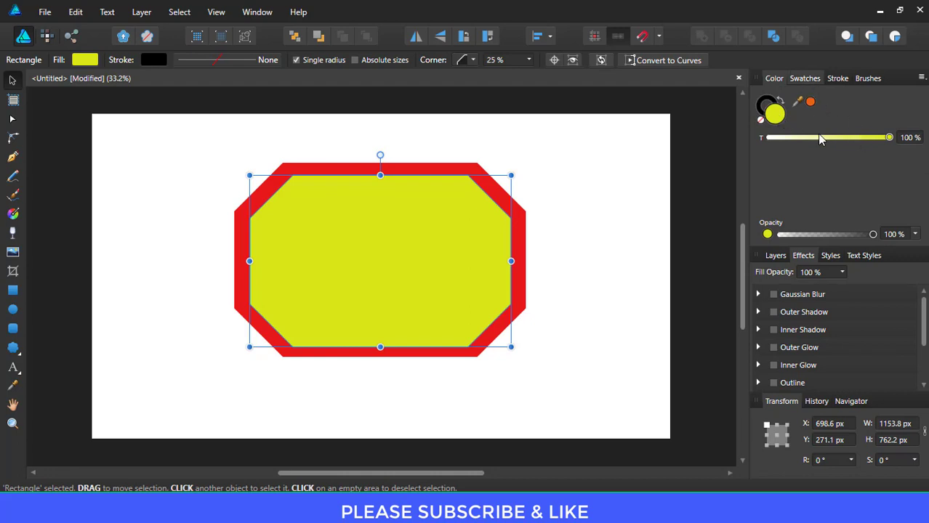
{"action": "left_click", "coordinate": [805, 78]}
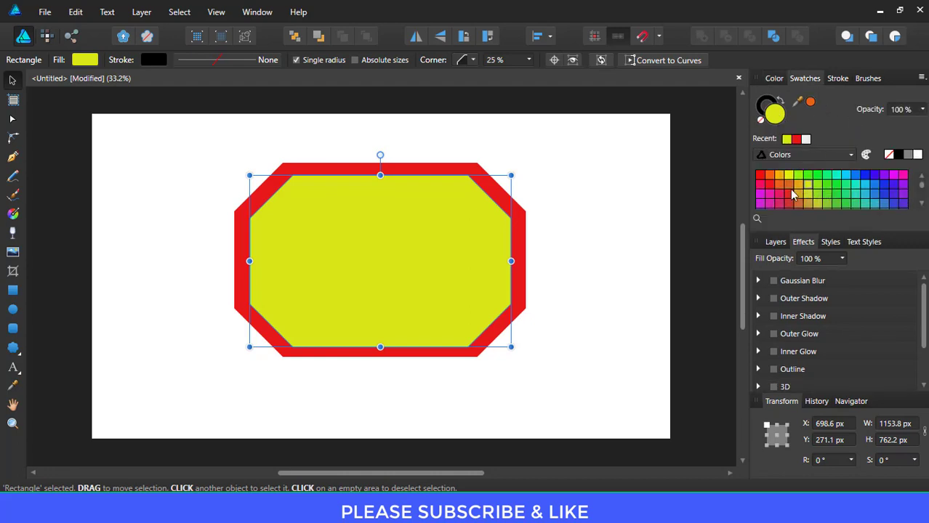
{"action": "left_click", "coordinate": [824, 153]}
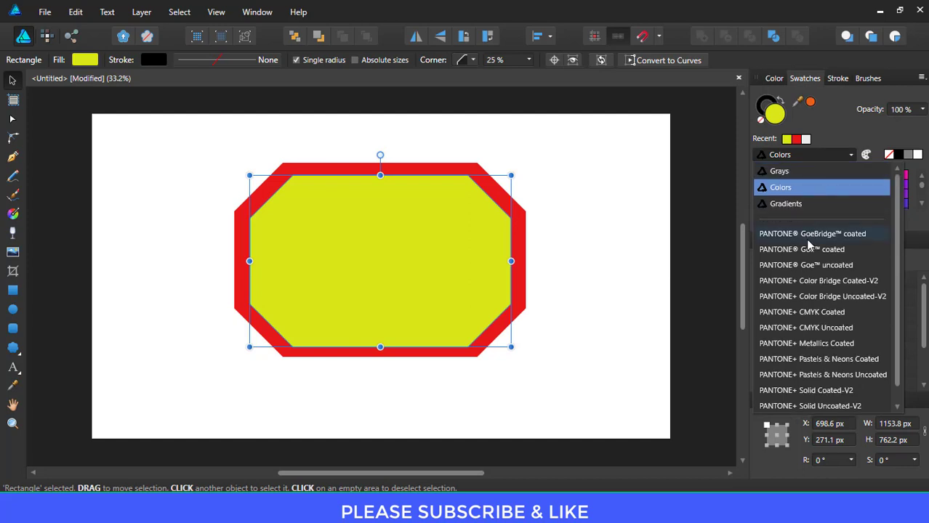
{"action": "key", "text": "Escape"}
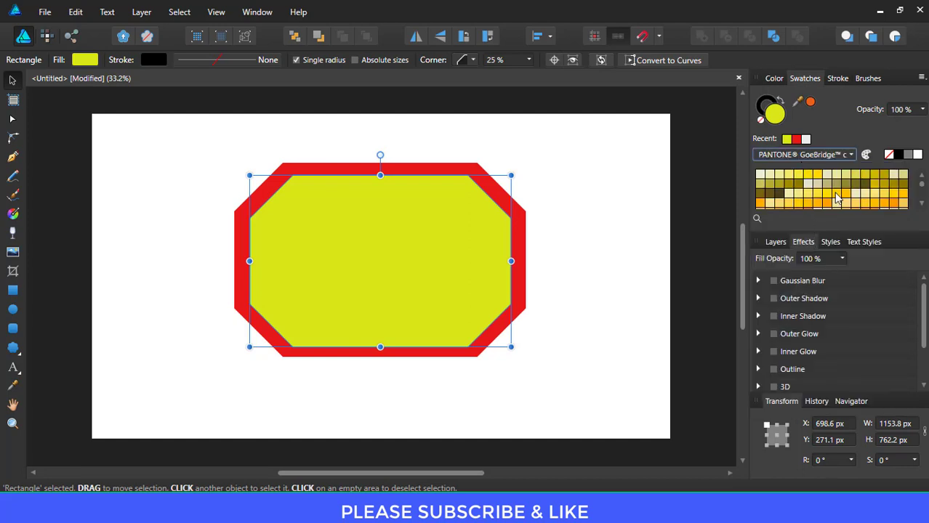
{"action": "left_click", "coordinate": [835, 197]}
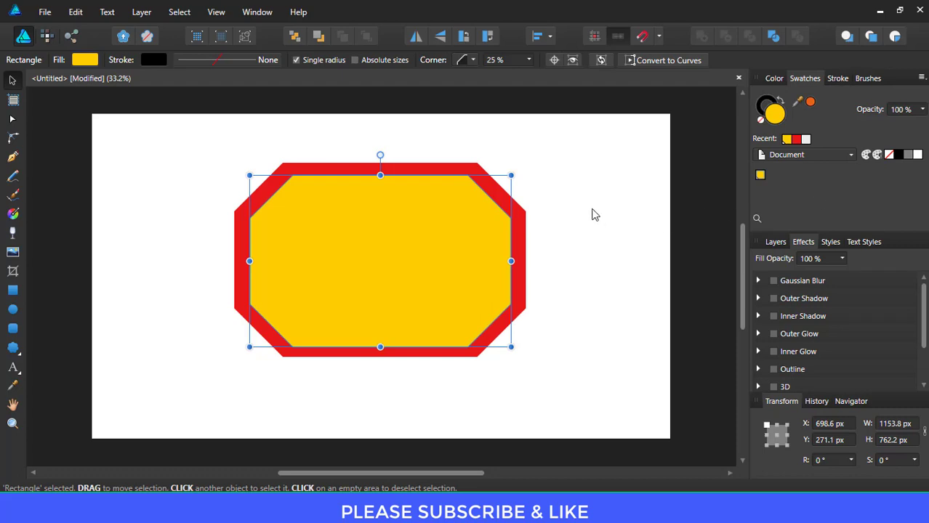
- Shorten the inner octagon slightly from the bottom to 759.2 px tall
{"action": "left_click", "coordinate": [639, 232]}
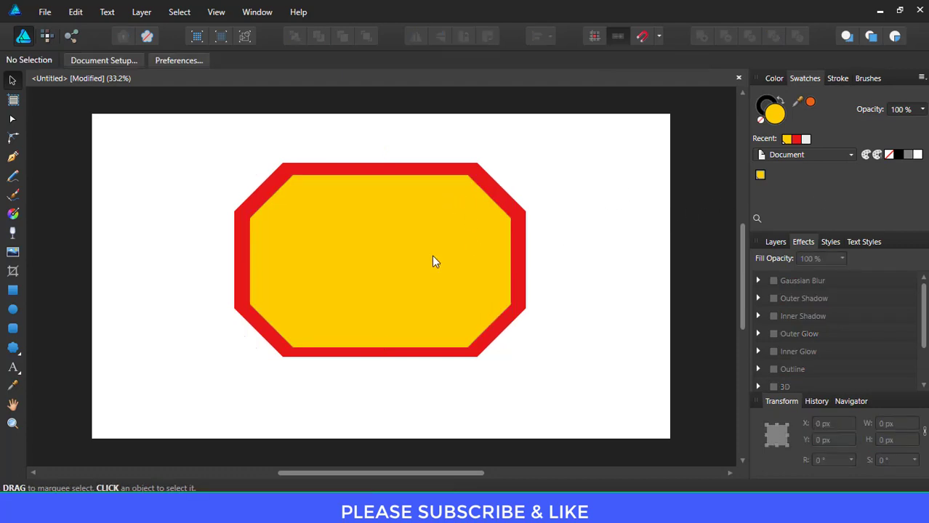
{"action": "left_click", "coordinate": [392, 278]}
{"action": "left_click_drag", "start_coordinate": [380, 349], "coordinate": [380, 343]}
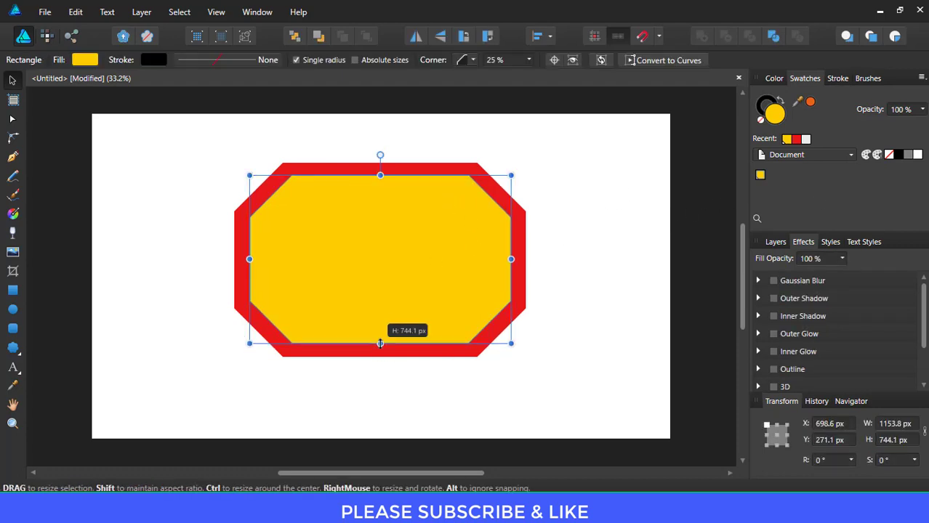
{"action": "left_click", "coordinate": [547, 269]}
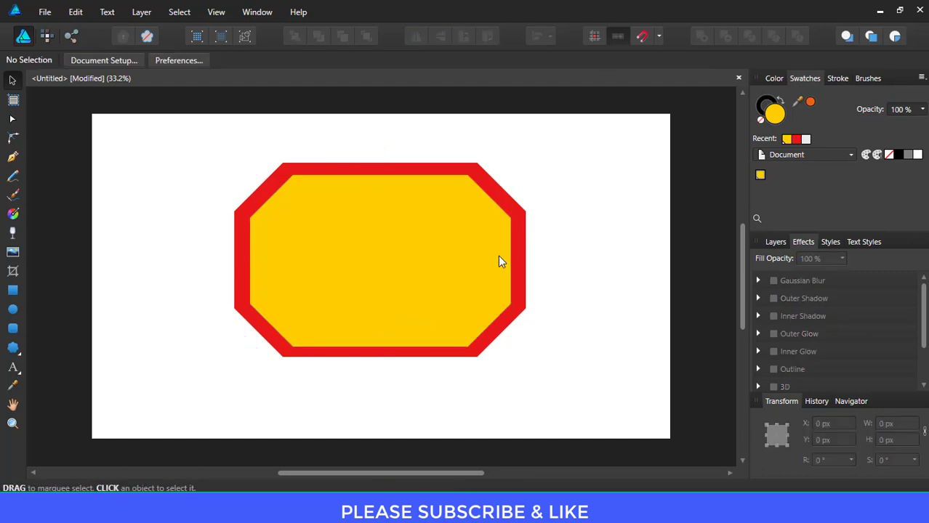
- Place the word 'Stop' as black Arial art text inside the yellow octagon and select it
{"action": "left_click", "coordinate": [13, 372]}
{"action": "left_click", "coordinate": [310, 220]}
{"action": "type", "text": "A"}
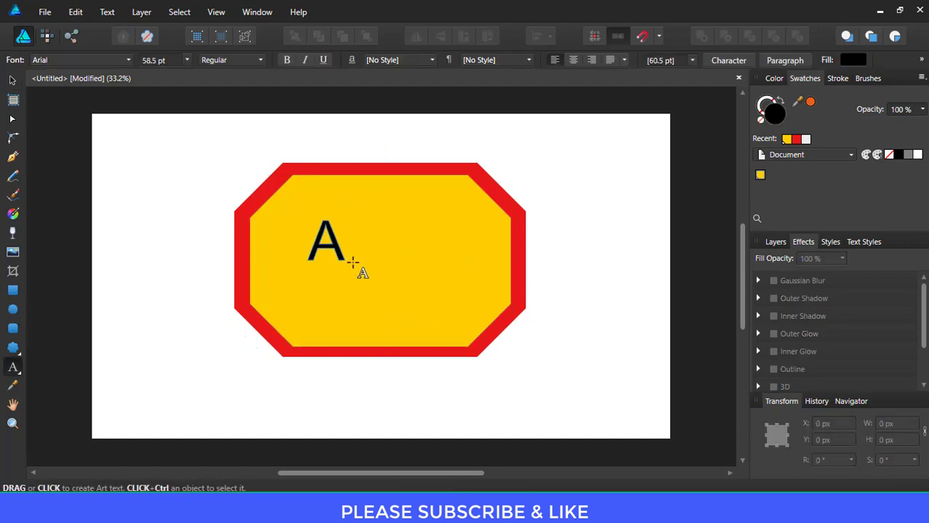
{"action": "left_click_drag", "start_coordinate": [353, 261], "coordinate": [365, 284]}
{"action": "type", "text": "S"}
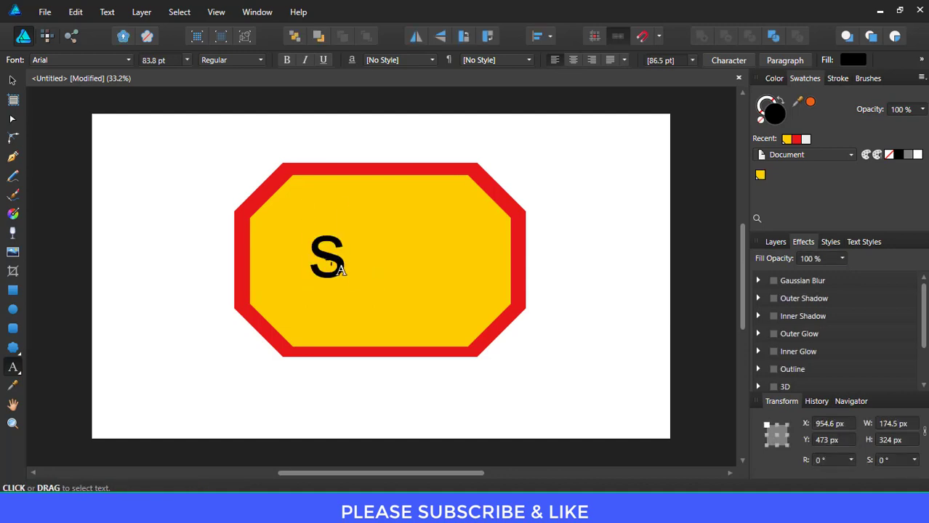
{"action": "type", "text": "to"}
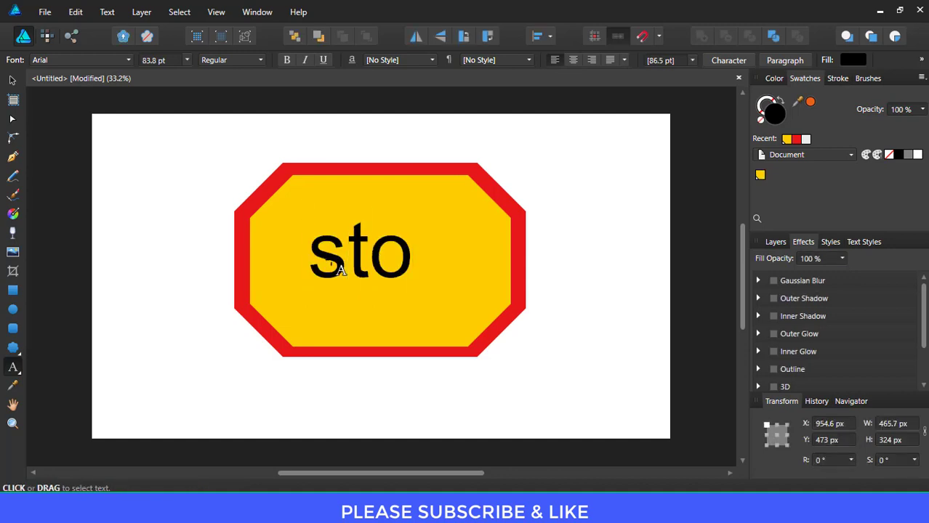
{"action": "type", "text": "p"}
{"action": "key", "text": "Escape"}
{"action": "left_click_drag", "start_coordinate": [308, 251], "coordinate": [347, 251]}
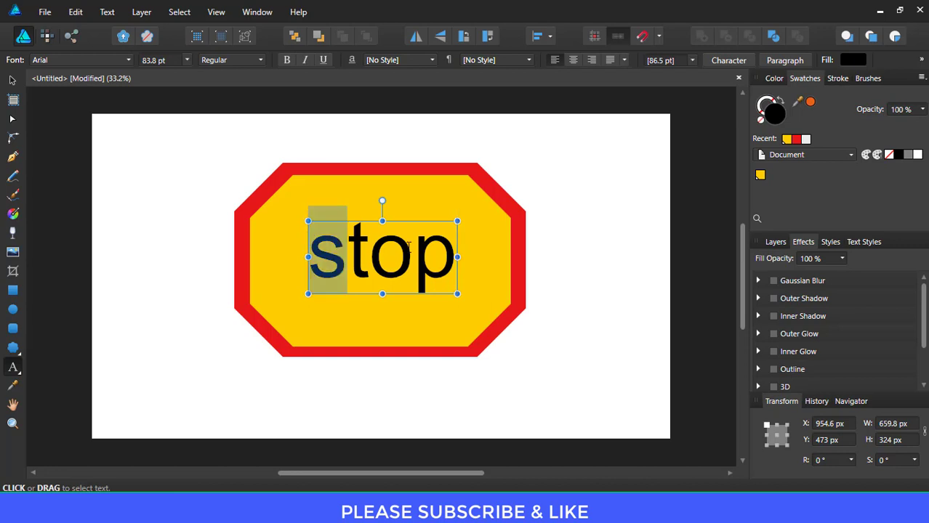
{"action": "double_click", "coordinate": [408, 248]}
- Set the stop text's font to Impact
{"action": "left_click", "coordinate": [120, 61]}
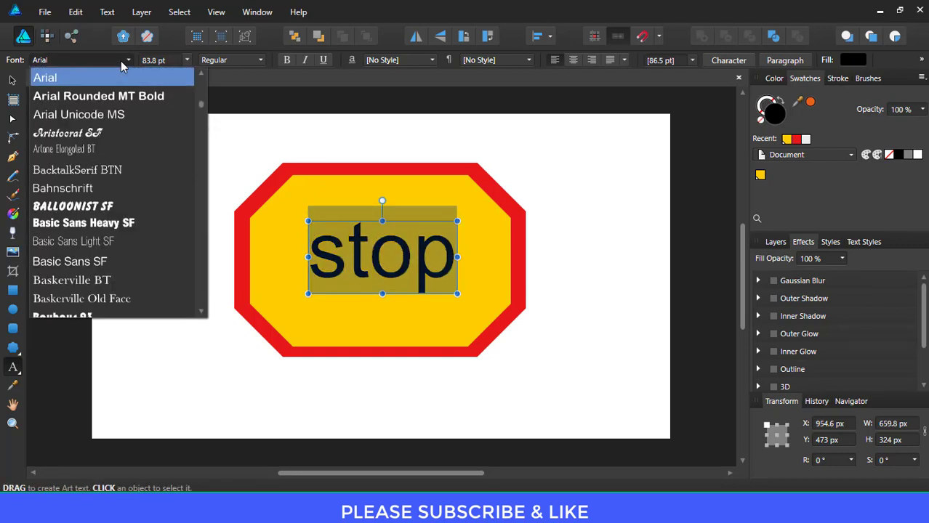
{"action": "key", "text": "i"}
{"action": "key", "text": "Down"}
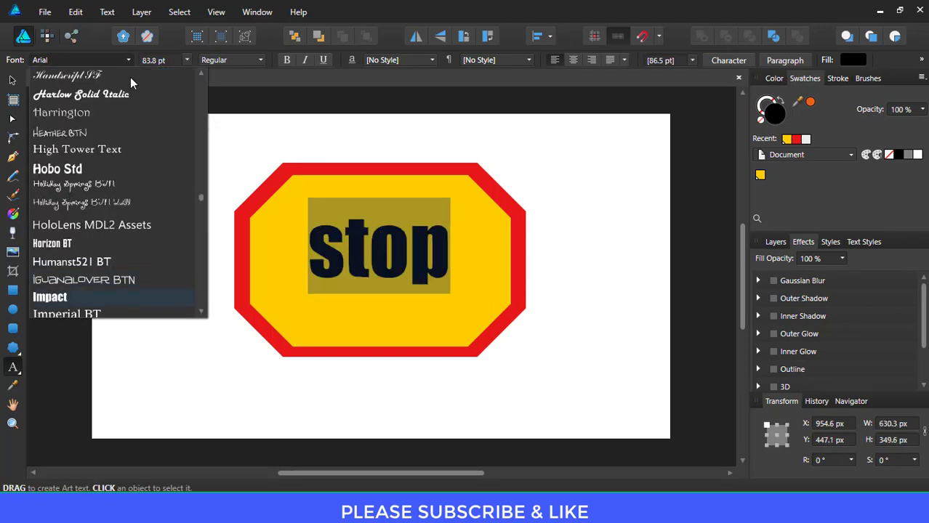
{"action": "key", "text": "p"}
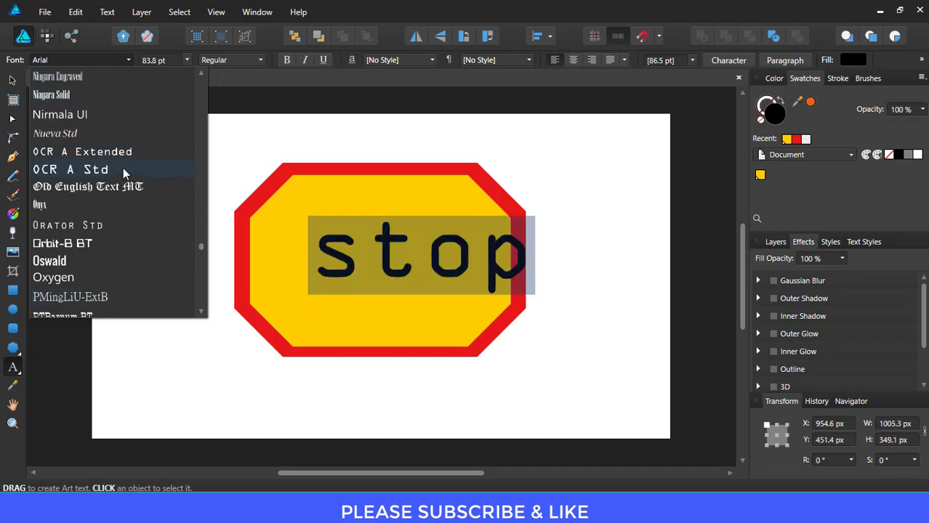
{"action": "key", "text": "Home"}
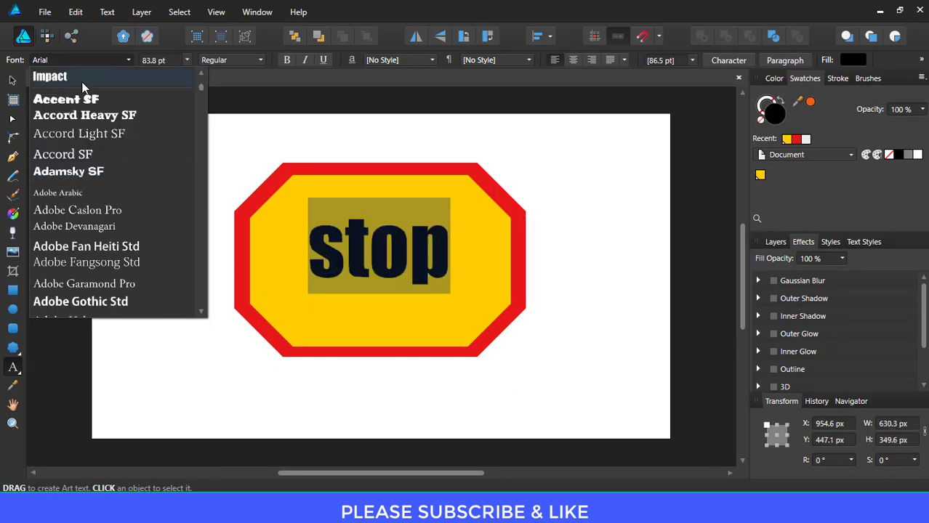
{"action": "left_click", "coordinate": [82, 86]}
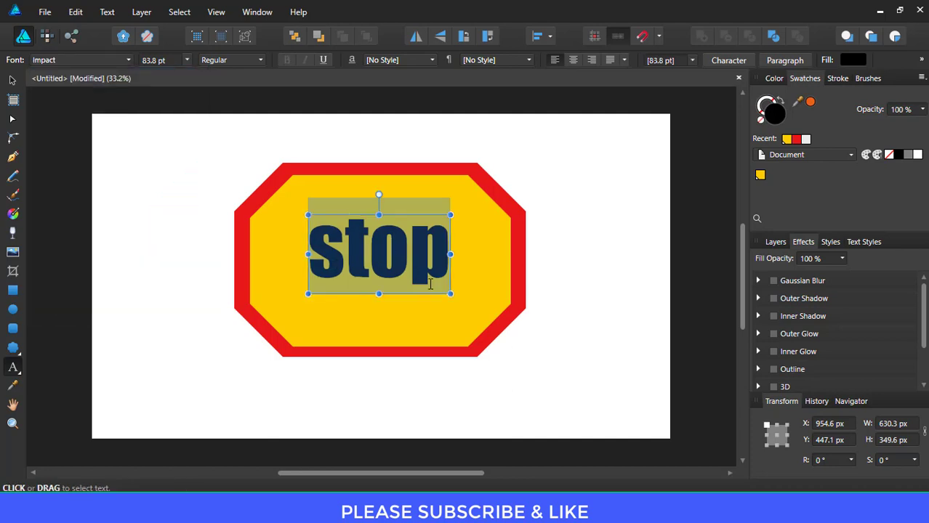
- Enlarge the stop text to 110 pt and move it up and left
{"action": "left_click_drag", "start_coordinate": [452, 295], "coordinate": [496, 318]}
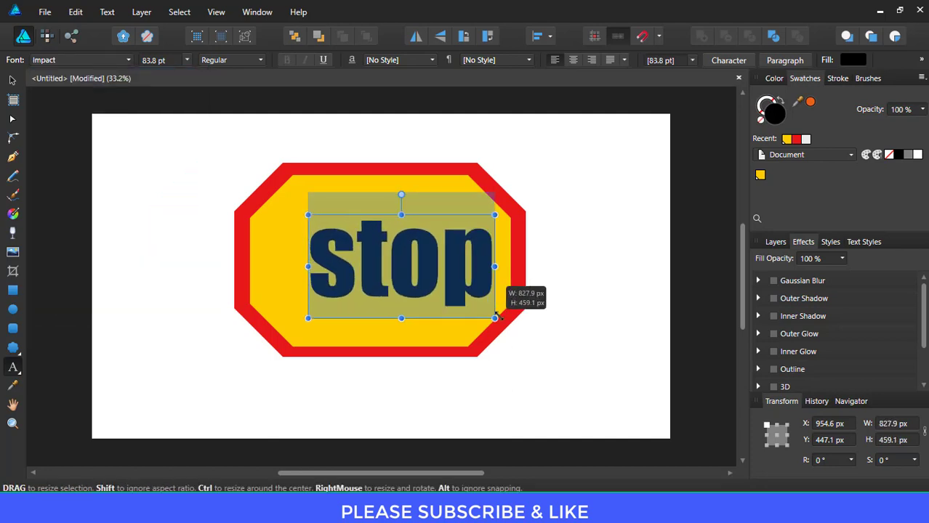
{"action": "left_click", "coordinate": [451, 215]}
{"action": "left_click_drag", "start_coordinate": [451, 215], "coordinate": [433, 211]}
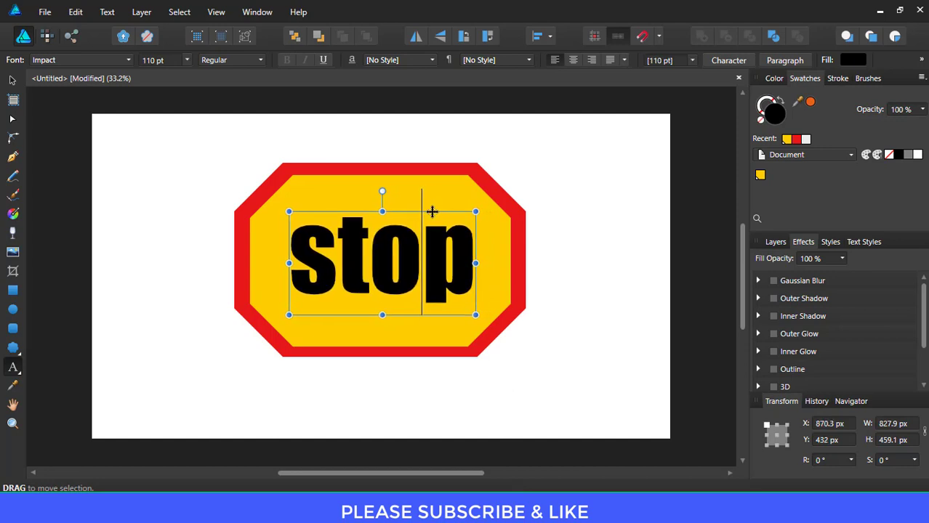
- Fade the stop text to about 27% opacity and copy it
{"action": "left_click", "coordinate": [775, 78]}
{"action": "left_click_drag", "start_coordinate": [870, 234], "coordinate": [840, 234]}
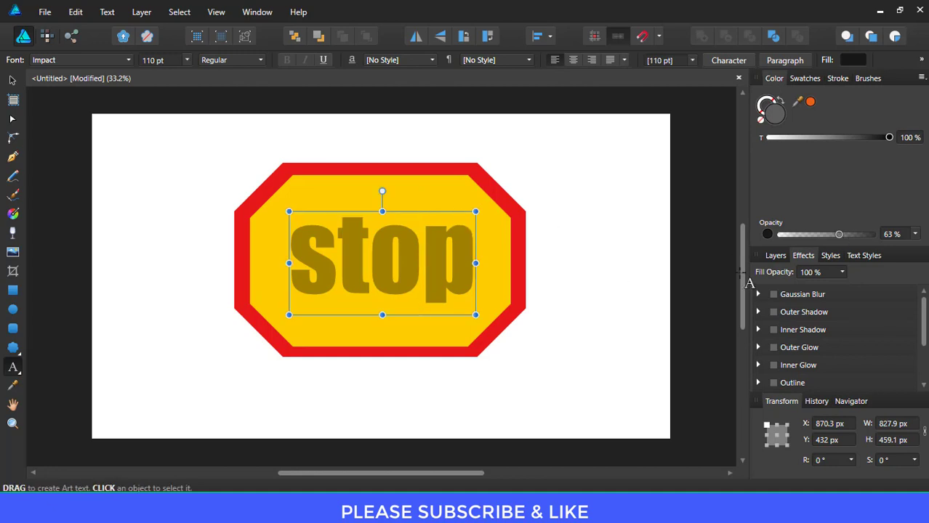
{"action": "left_click", "coordinate": [806, 241]}
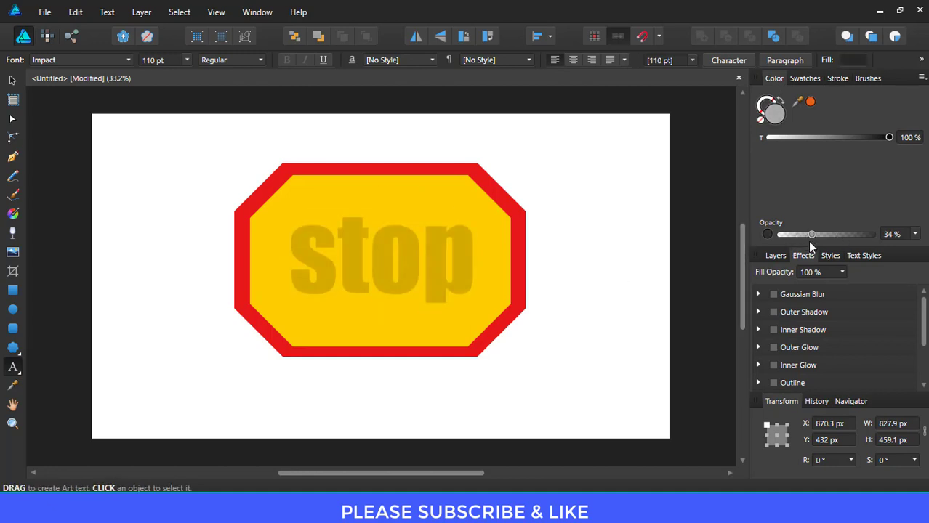
{"action": "right_click", "coordinate": [407, 210]}
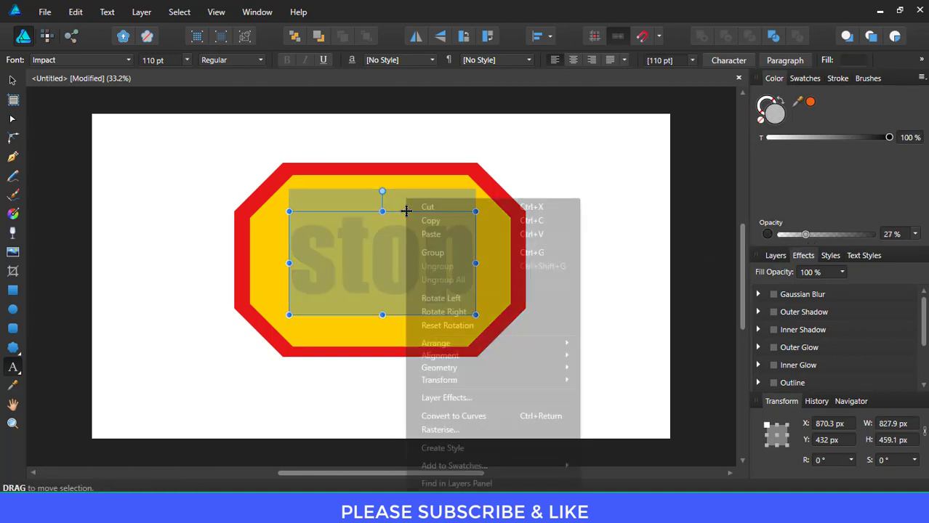
{"action": "left_click", "coordinate": [438, 228]}
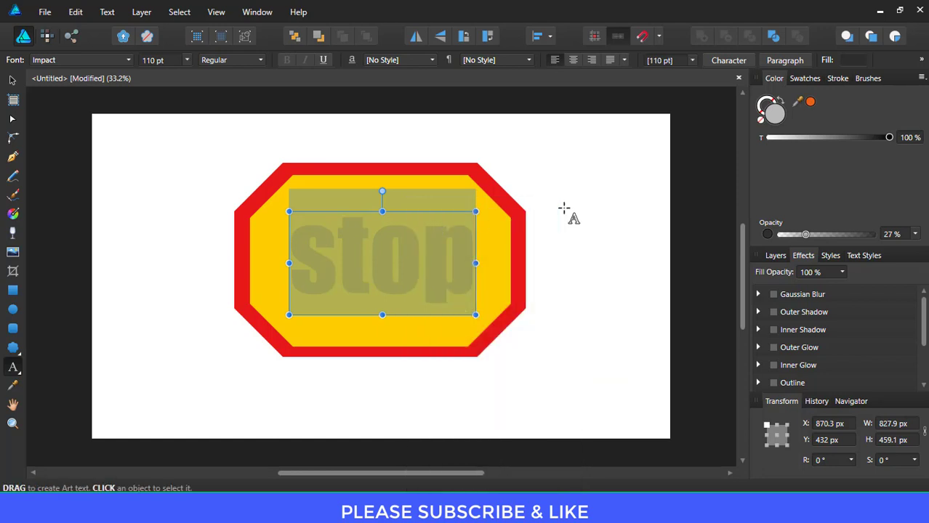
- Paste an offset duplicate of the stop text and set it to 100% opacity
{"action": "right_click", "coordinate": [564, 207]}
{"action": "left_click", "coordinate": [589, 234]}
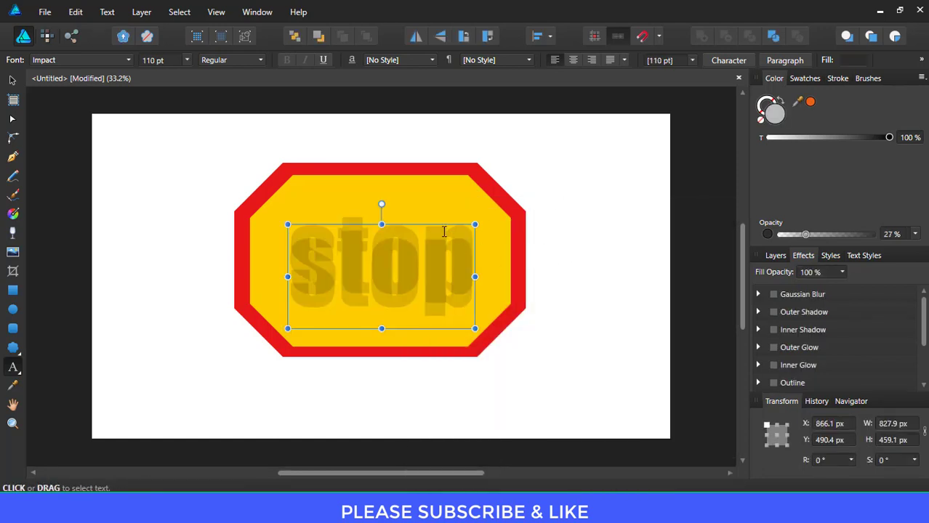
{"action": "left_click_drag", "start_coordinate": [431, 219], "coordinate": [451, 229]}
{"action": "key", "text": "Escape"}
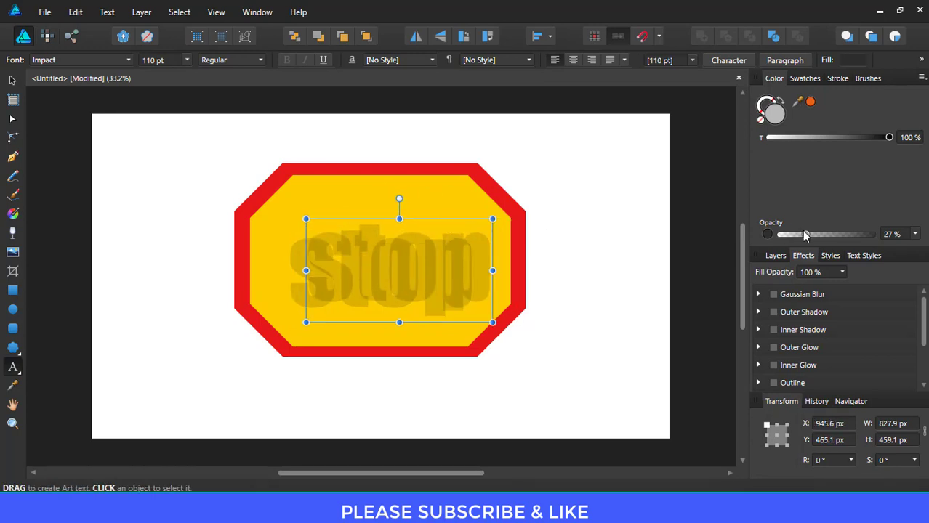
{"action": "left_click_drag", "start_coordinate": [805, 234], "coordinate": [872, 234]}
{"action": "left_click", "coordinate": [438, 226]}
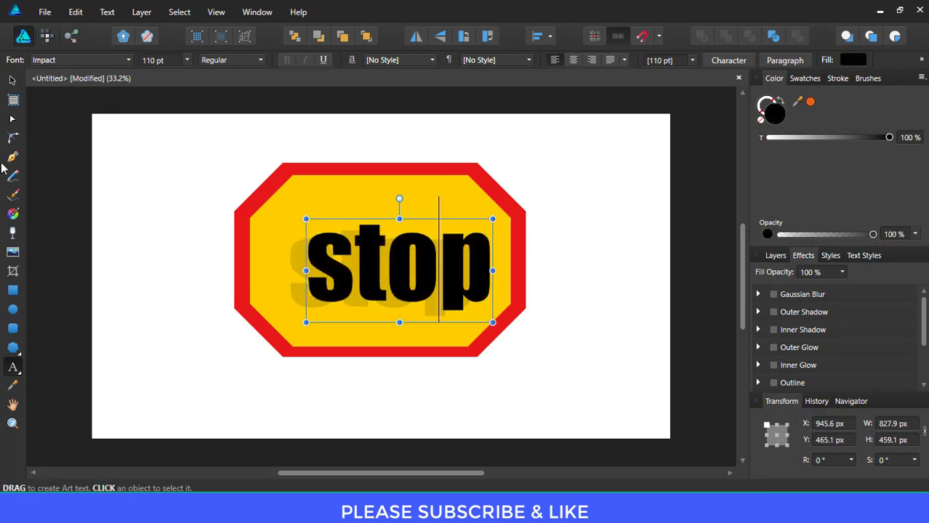
- Move the faded copy up-left, place the black text over it, and set the shadow to 41% opacity
{"action": "left_click", "coordinate": [12, 80]}
{"action": "left_click", "coordinate": [297, 271]}
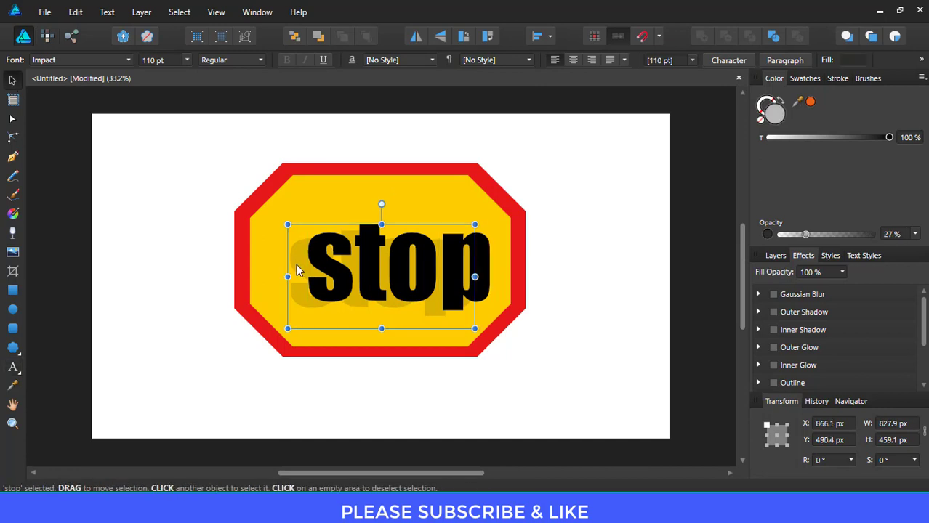
{"action": "left_click_drag", "start_coordinate": [294, 263], "coordinate": [289, 250]}
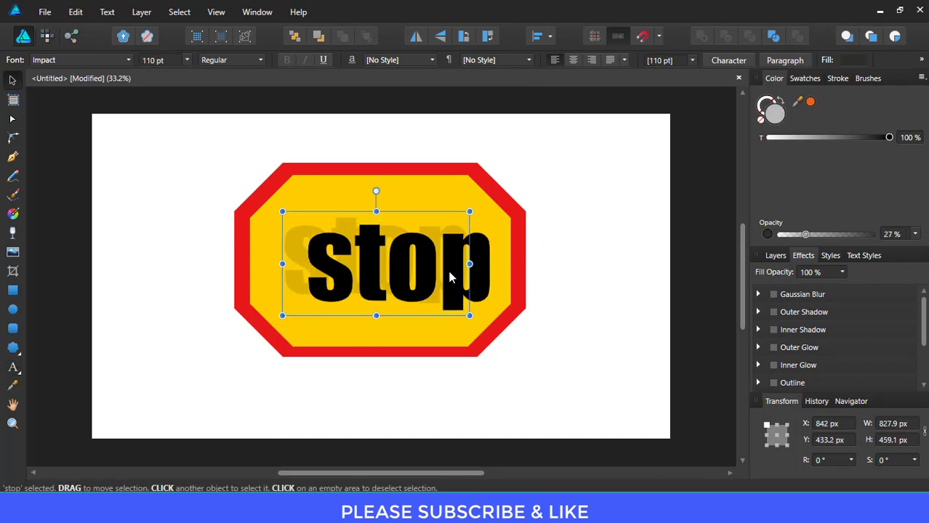
{"action": "left_click_drag", "start_coordinate": [485, 269], "coordinate": [466, 260]}
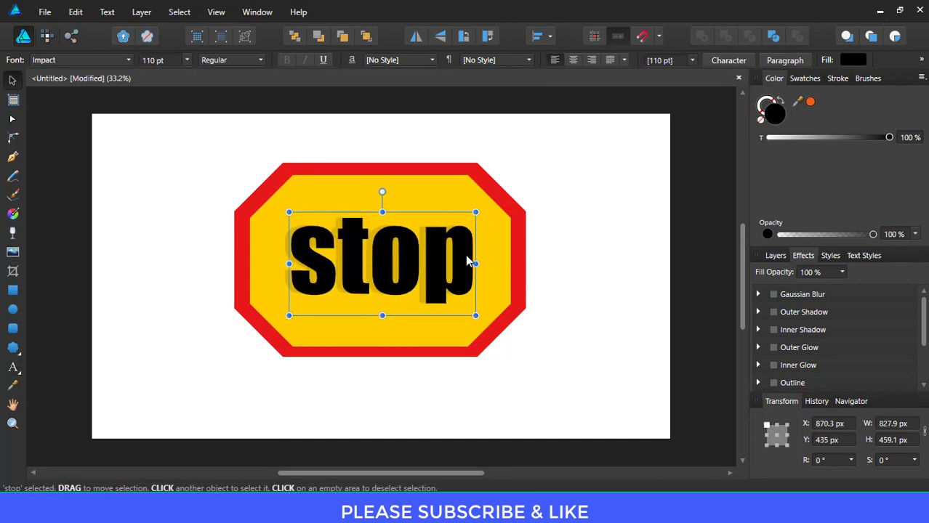
{"action": "left_click", "coordinate": [586, 259]}
{"action": "left_click", "coordinate": [286, 247]}
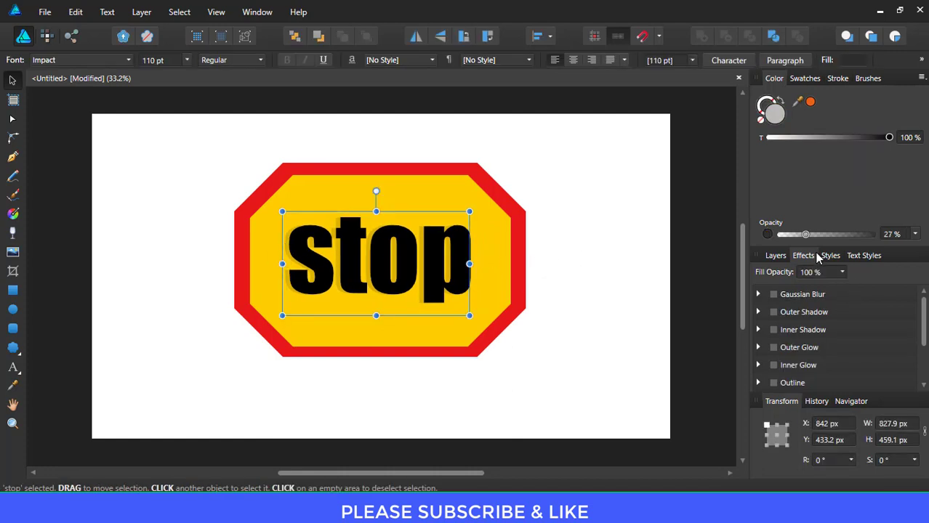
{"action": "left_click_drag", "start_coordinate": [805, 236], "coordinate": [818, 236]}
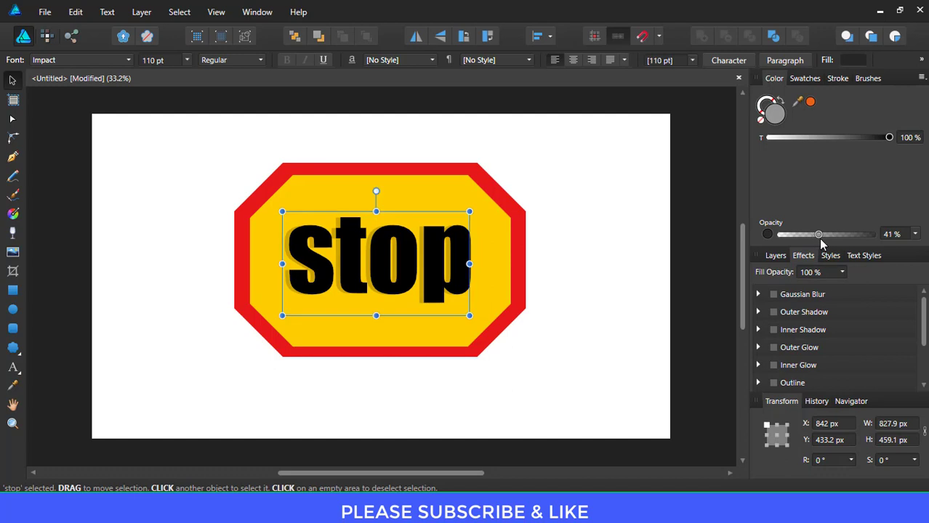
{"action": "left_click", "coordinate": [647, 274]}
- Copy and paste the yellow octagon, setting the copy to about 43% opacity
{"action": "left_click", "coordinate": [496, 258]}
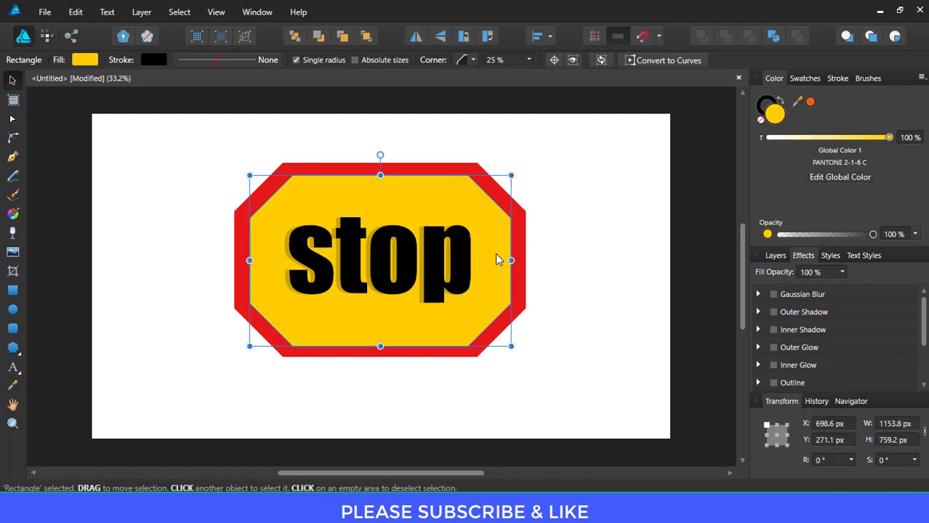
{"action": "right_click", "coordinate": [496, 258]}
{"action": "left_click", "coordinate": [534, 27]}
{"action": "left_click", "coordinate": [591, 157]}
{"action": "right_click", "coordinate": [591, 158]}
{"action": "left_click", "coordinate": [622, 192]}
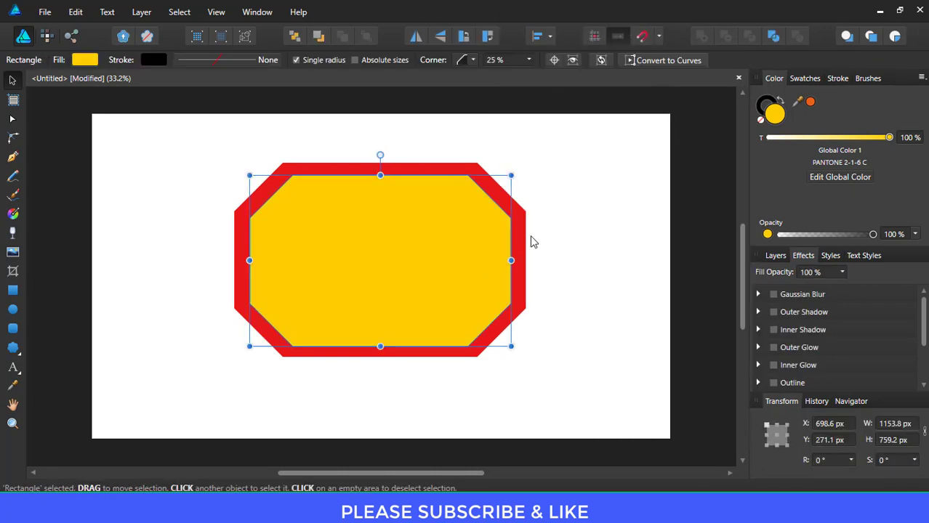
{"action": "right_click", "coordinate": [501, 267]}
{"action": "left_click_drag", "start_coordinate": [873, 234], "coordinate": [819, 234]}
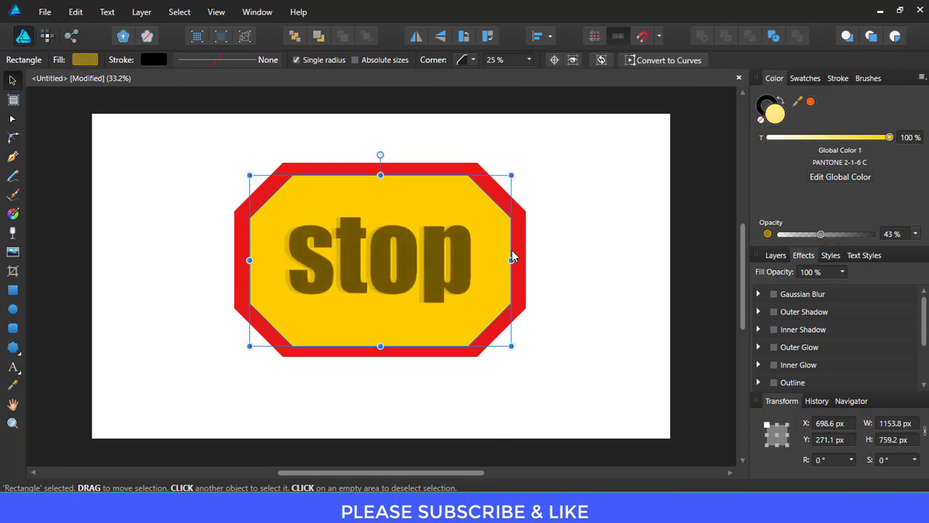
- Shift the translucent octagon slightly right and send it back behind the stop text
{"action": "left_click_drag", "start_coordinate": [506, 248], "coordinate": [510, 250]}
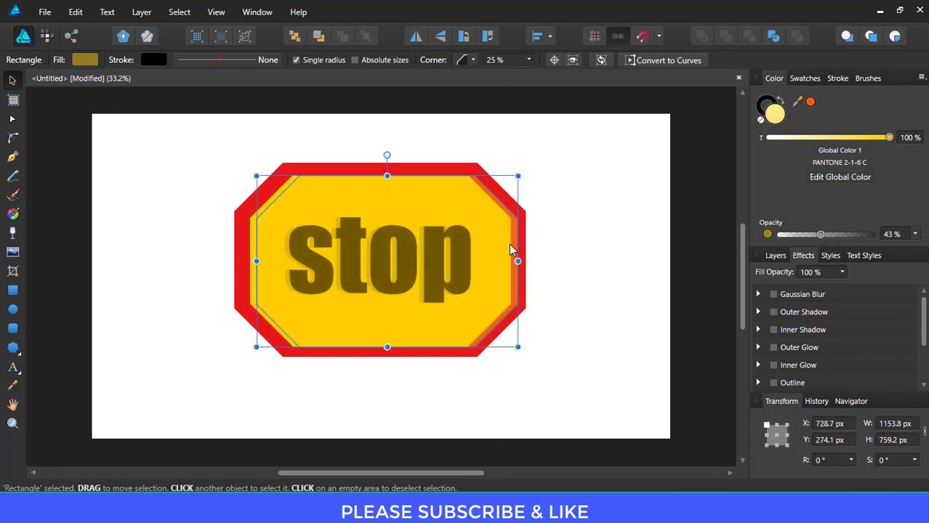
{"action": "right_click", "coordinate": [473, 221]}
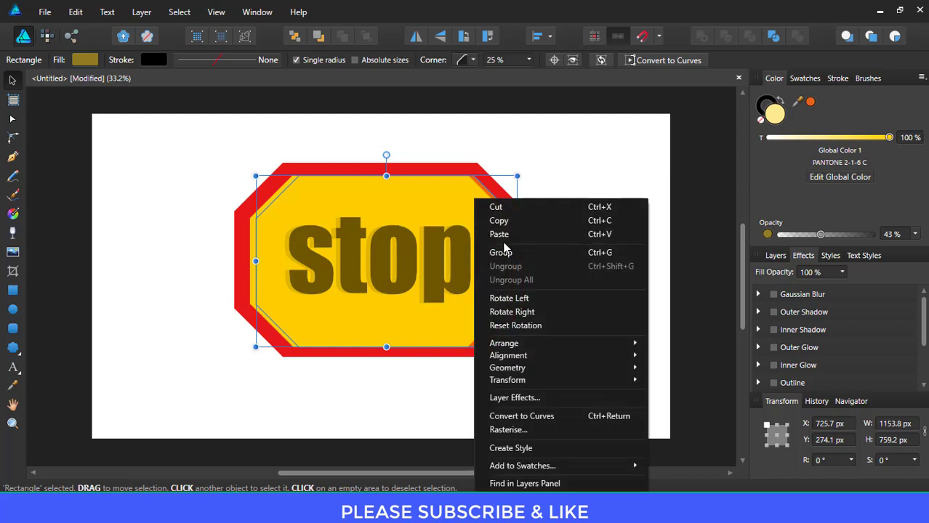
{"action": "mouse_move", "coordinate": [504, 343]}
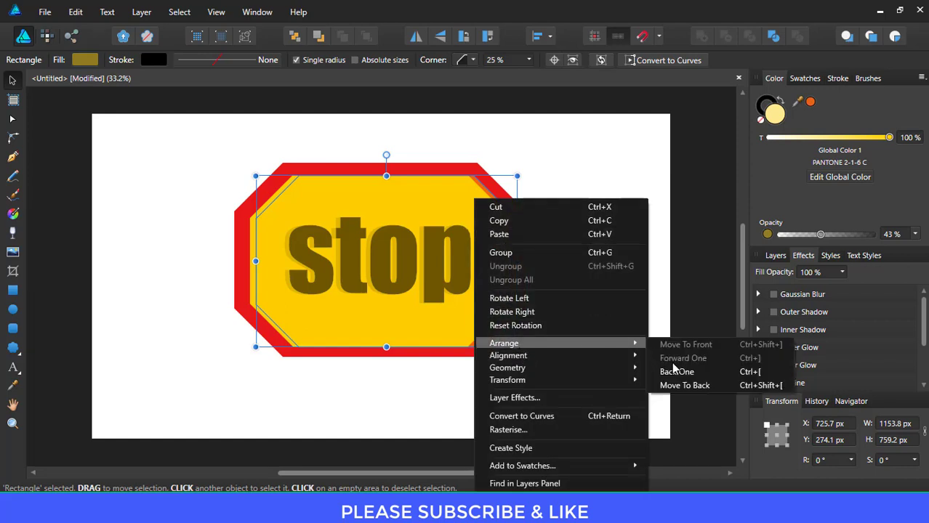
{"action": "left_click", "coordinate": [683, 371]}
{"action": "right_click", "coordinate": [501, 239]}
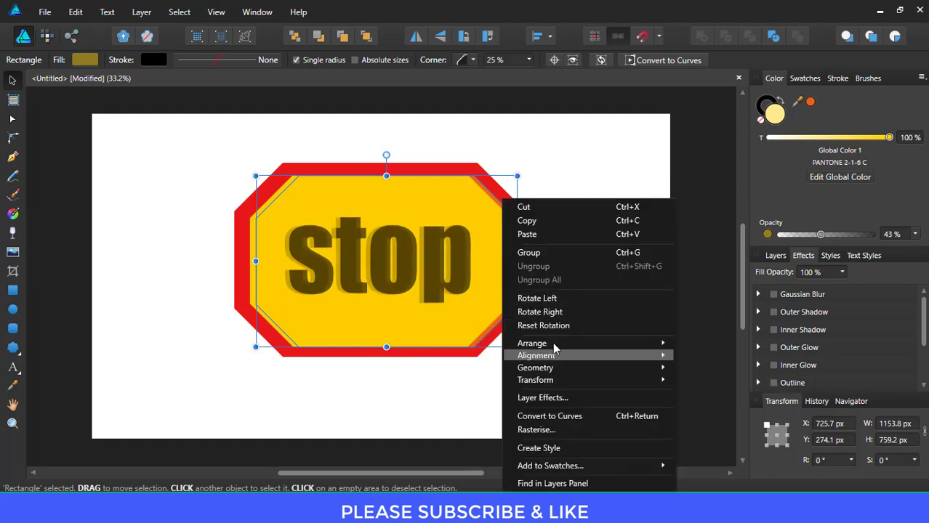
{"action": "left_click", "coordinate": [694, 371]}
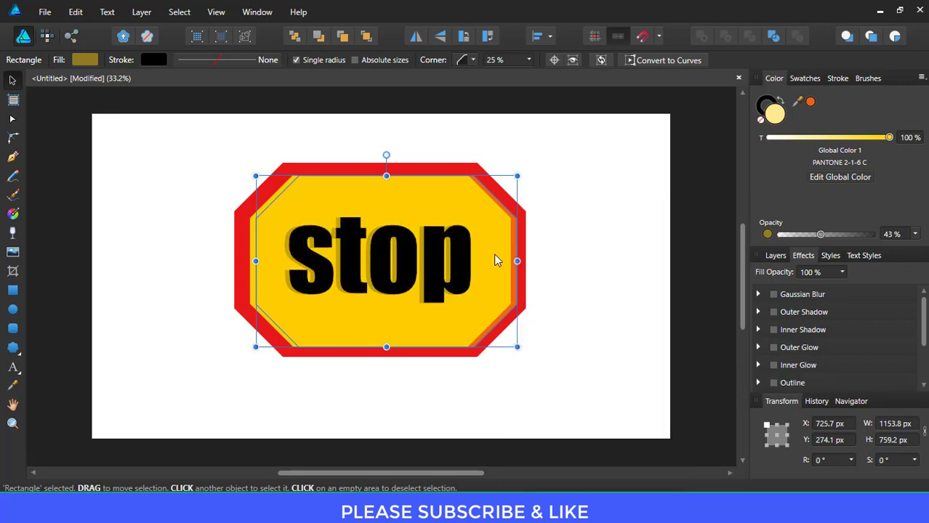
{"action": "left_click", "coordinate": [549, 236]}
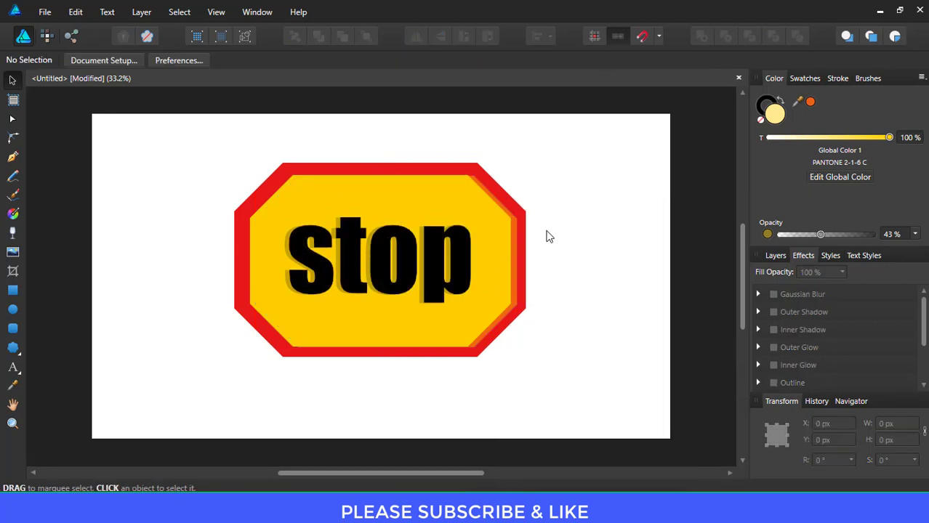
- Fade the shadow octagon to 15% opacity and nudge the stop text slightly right
{"action": "left_click", "coordinate": [316, 253]}
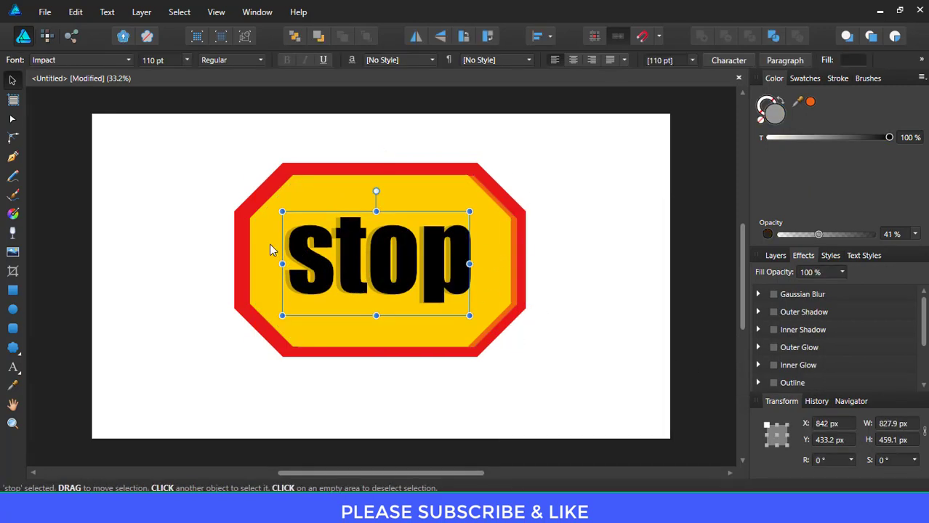
{"action": "left_click", "coordinate": [269, 244]}
{"action": "left_click_drag", "start_coordinate": [802, 235], "coordinate": [795, 234]}
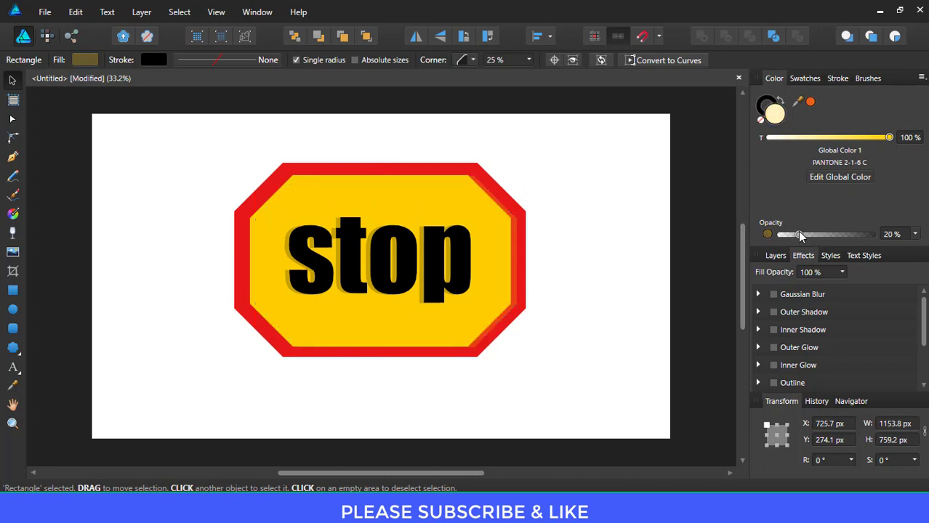
{"action": "left_click", "coordinate": [345, 252]}
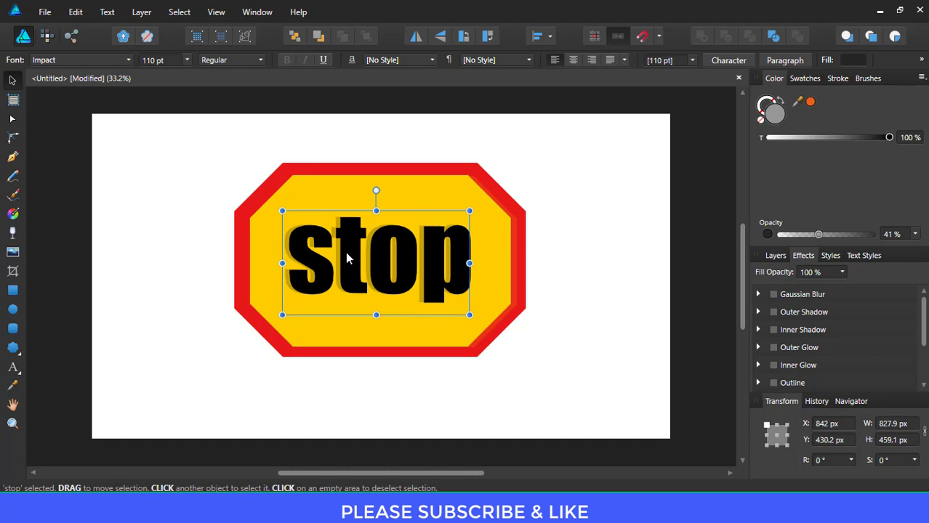
{"action": "key", "text": "Right"}
{"action": "key", "text": "Right"}
{"action": "key", "text": "Right"}
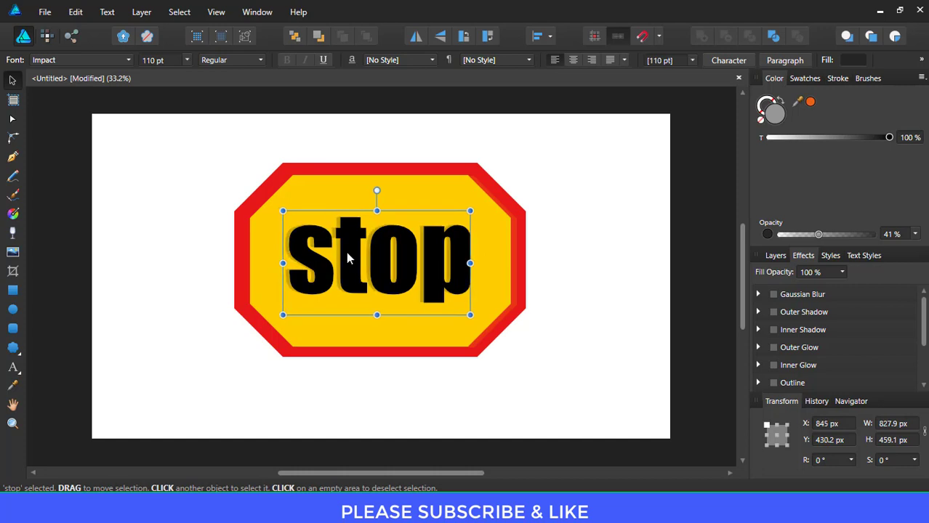
{"action": "left_click", "coordinate": [549, 247]}
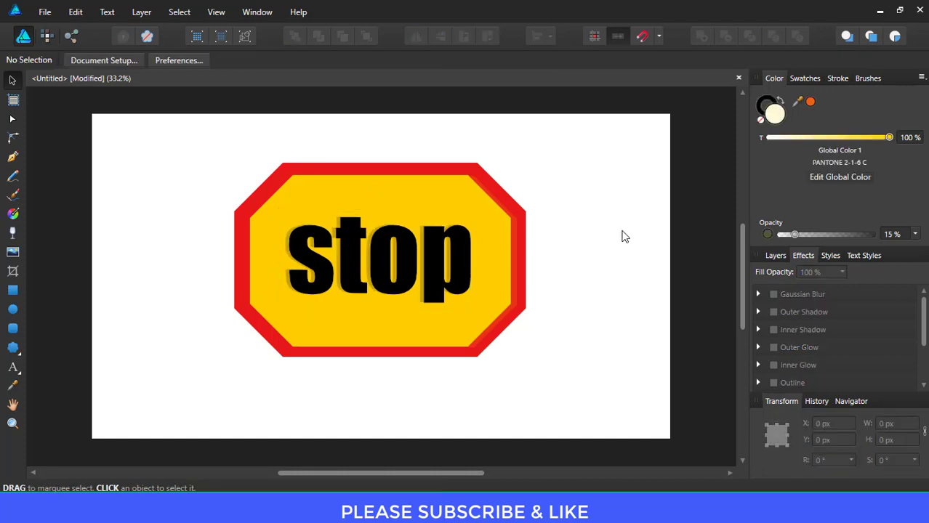
- Set the shadow octagon to 56% opacity and stretch it to 765.2 px tall
{"action": "left_click", "coordinate": [509, 261]}
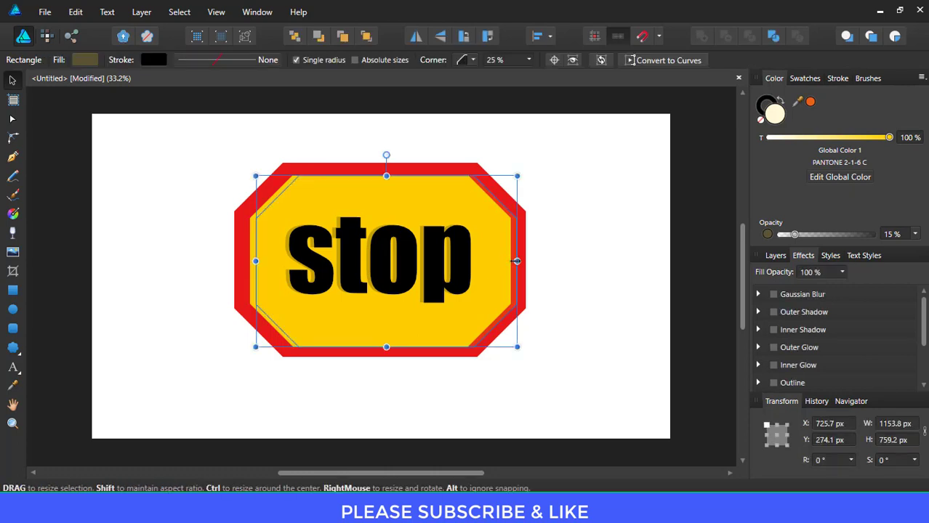
{"action": "left_click_drag", "start_coordinate": [797, 234], "coordinate": [832, 235]}
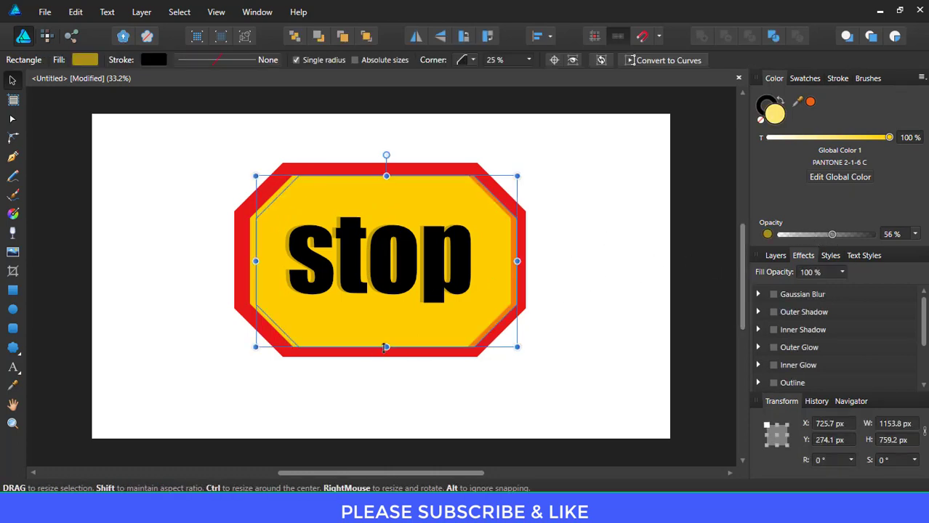
{"action": "left_click_drag", "start_coordinate": [386, 347], "coordinate": [386, 348]}
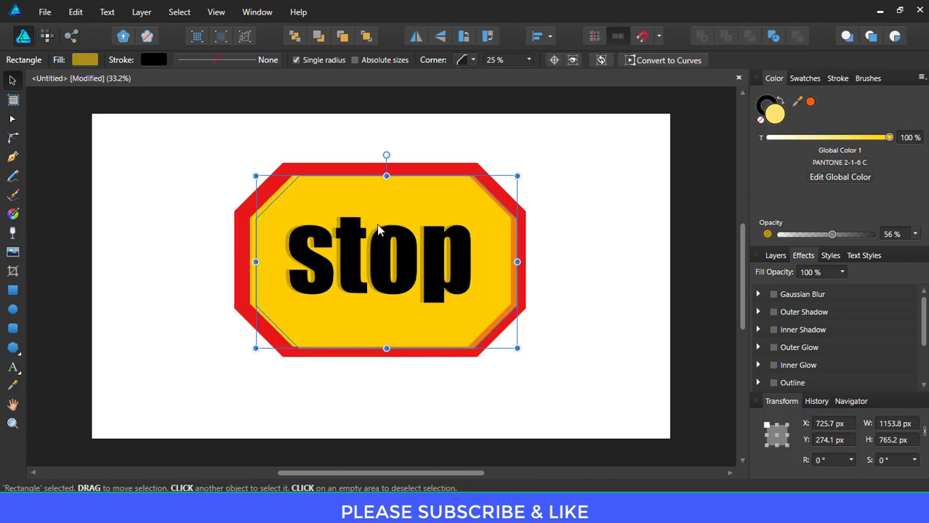
{"action": "left_click", "coordinate": [598, 264]}
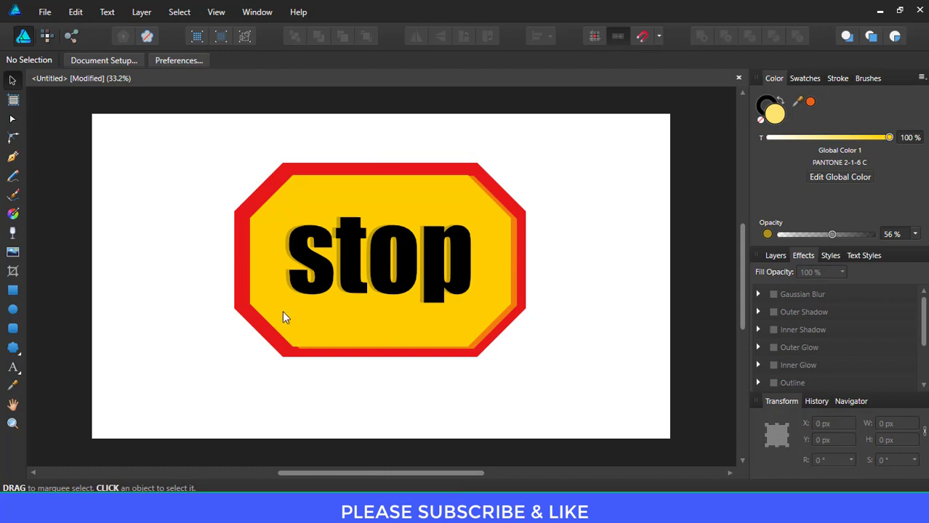
- Shorten the golden inner octagon to 723 px and the red octagon to about 840.5 px tall
{"action": "left_click", "coordinate": [310, 324]}
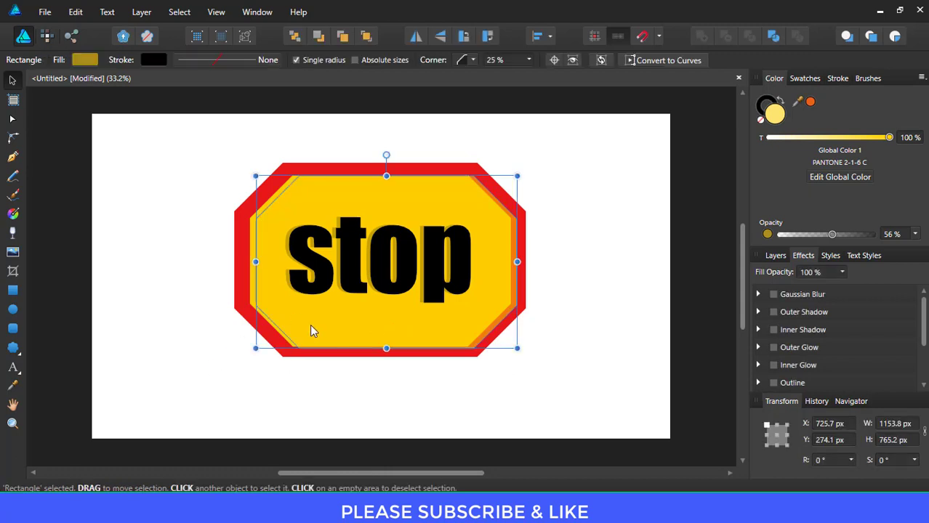
{"action": "left_click_drag", "start_coordinate": [386, 344], "coordinate": [389, 338]}
{"action": "left_click", "coordinate": [385, 354]}
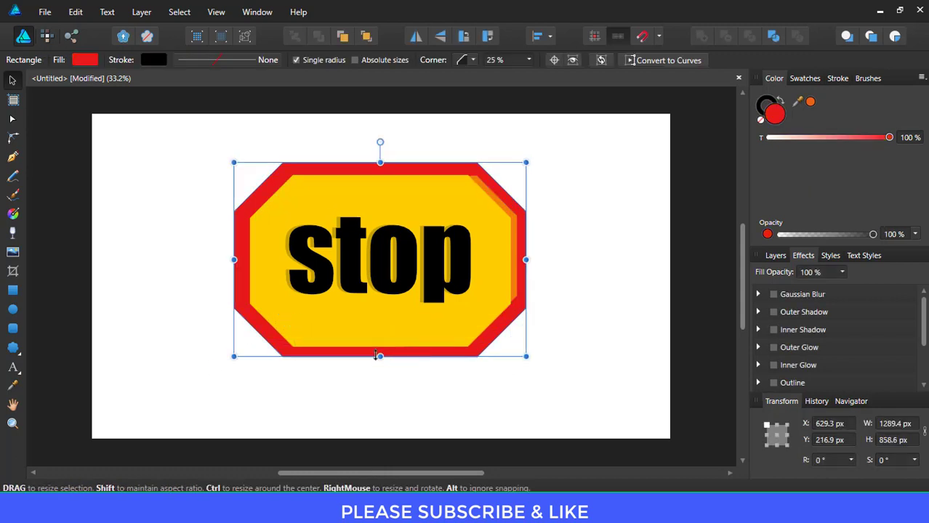
{"action": "left_click", "coordinate": [378, 345]}
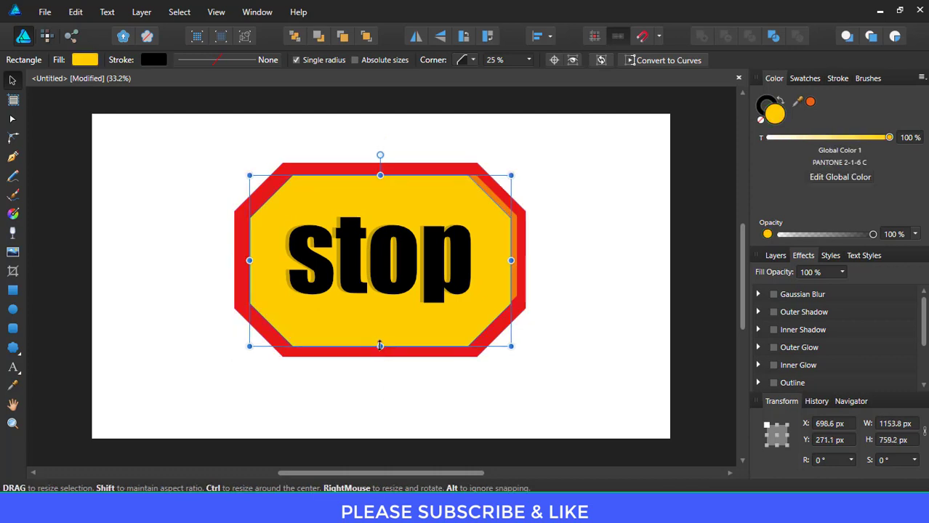
{"action": "left_click_drag", "start_coordinate": [380, 346], "coordinate": [380, 338]}
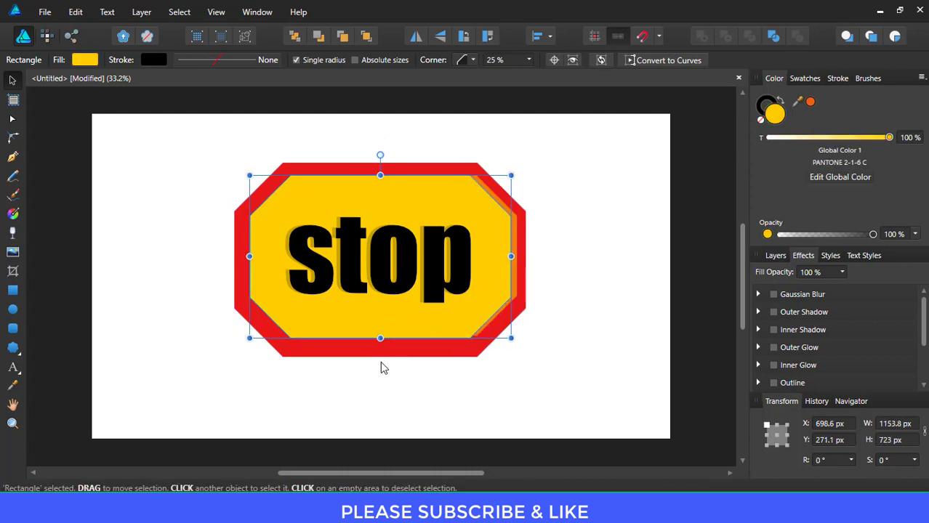
{"action": "left_click", "coordinate": [381, 365]}
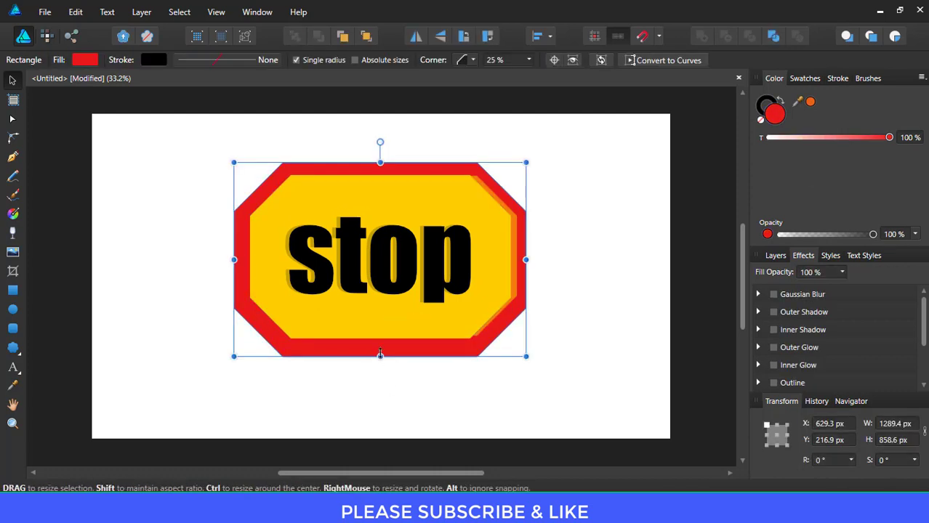
{"action": "left_click_drag", "start_coordinate": [381, 354], "coordinate": [389, 354]}
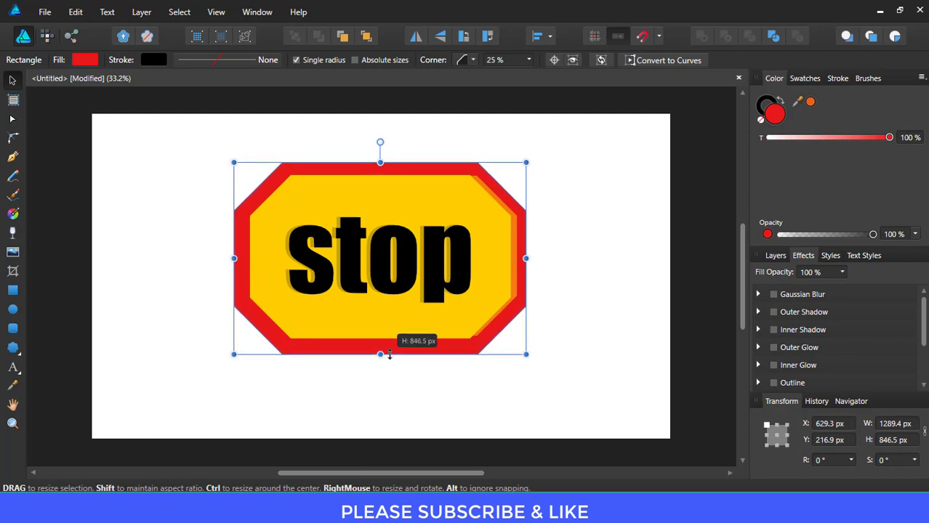
{"action": "left_click", "coordinate": [429, 385]}
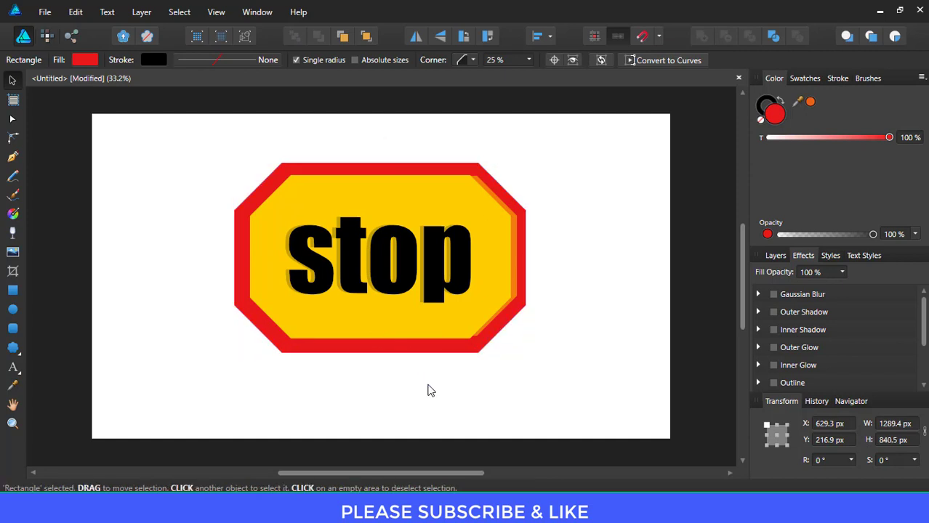
- Marquee-select all five stop-sign objects and bring up their context menu
{"action": "left_click", "coordinate": [485, 256]}
{"action": "left_click_drag", "start_coordinate": [597, 378], "coordinate": [160, 141]}
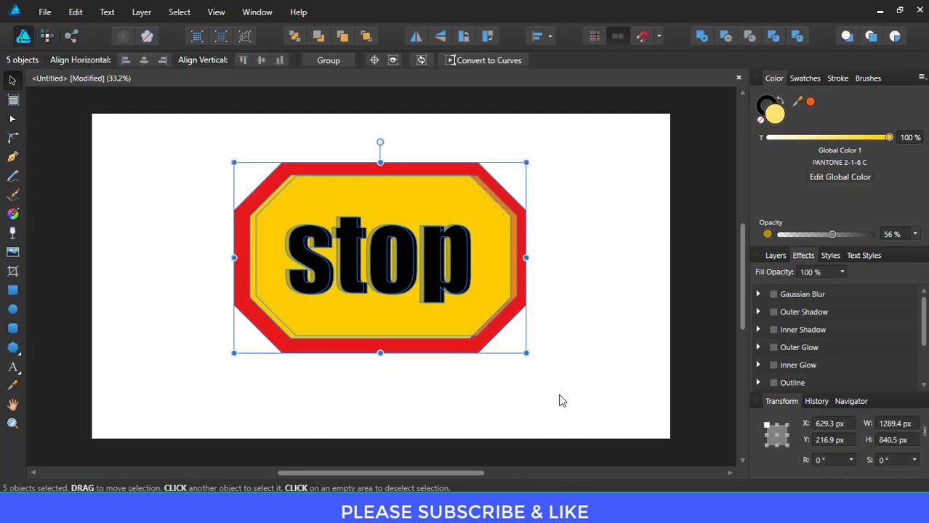
{"action": "right_click", "coordinate": [454, 270]}
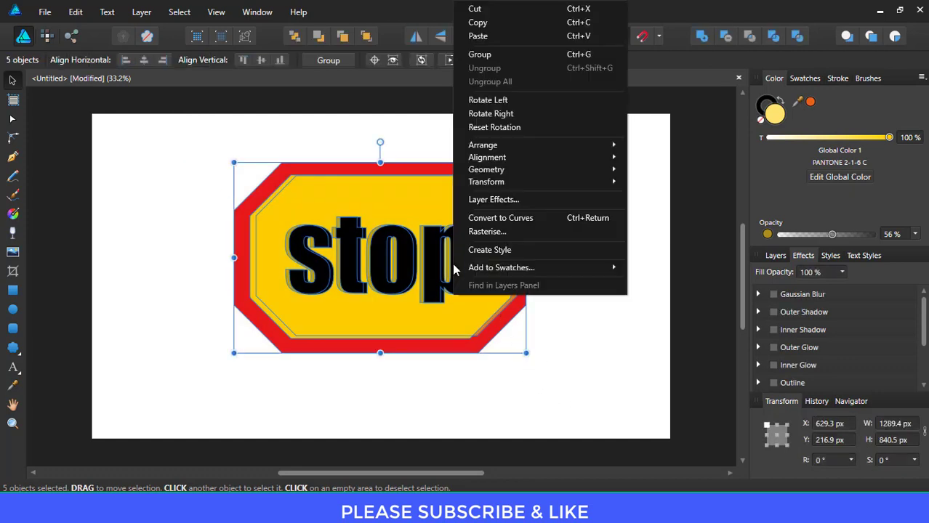
- Group the five stop-sign objects, resize to 1229.9 × 801.7 px and shift slightly right
{"action": "left_click", "coordinate": [476, 55]}
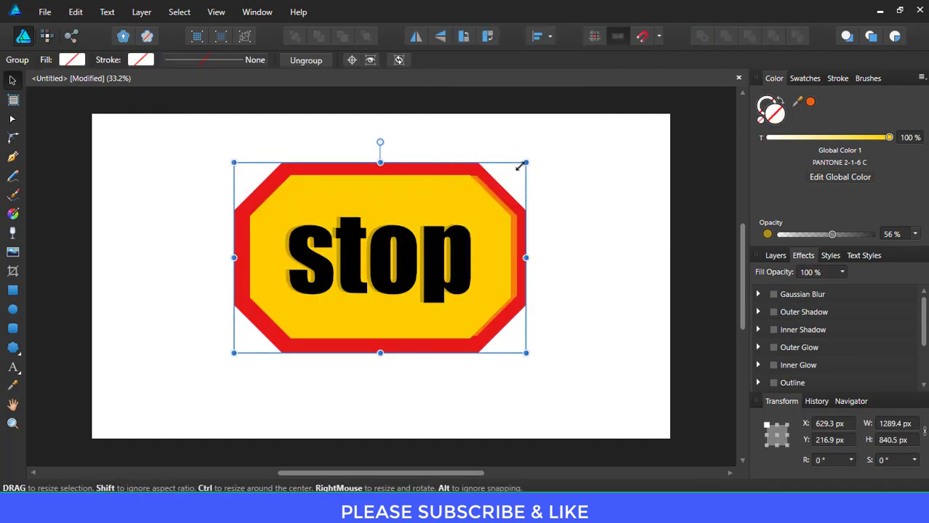
{"action": "left_click_drag", "start_coordinate": [519, 167], "coordinate": [474, 223]}
{"action": "left_click", "coordinate": [572, 233]}
{"action": "mouse_move", "coordinate": [329, 263]}
{"action": "left_mouse_down"}
{"action": "mouse_move", "coordinate": [406, 234]}
{"action": "mouse_move", "coordinate": [398, 238]}
{"action": "left_mouse_up"}
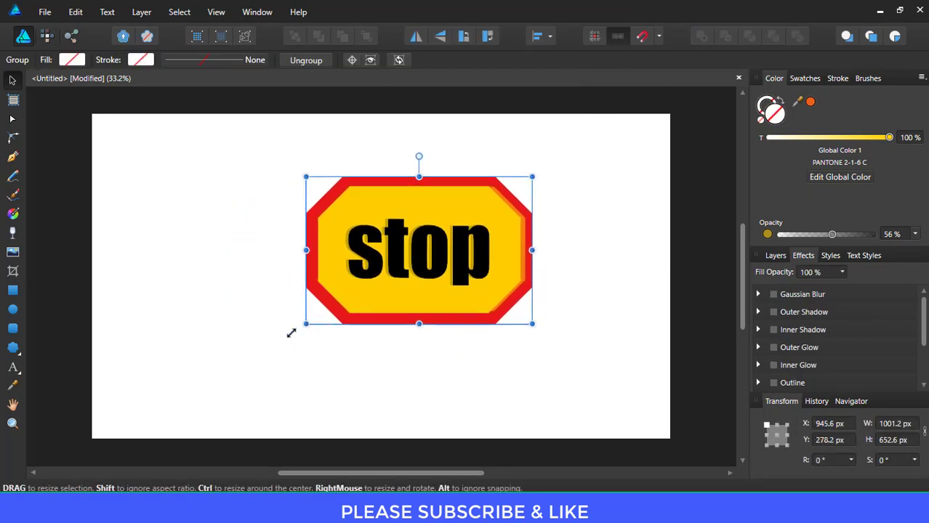
{"action": "left_click_drag", "start_coordinate": [291, 333], "coordinate": [243, 365]}
{"action": "left_click", "coordinate": [570, 270]}
{"action": "left_click_drag", "start_coordinate": [472, 269], "coordinate": [471, 251]}
{"action": "left_click", "coordinate": [550, 251]}
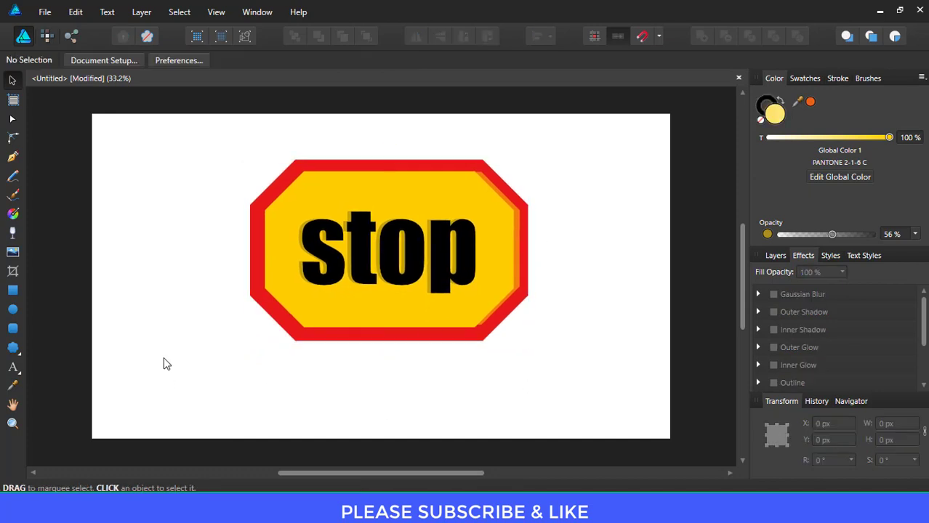
{"action": "left_click", "coordinate": [347, 202]}
- Ungroup the sign, select the inner octagon, and show the PANTONE GoeBridge coated swatches
{"action": "right_click", "coordinate": [347, 202]}
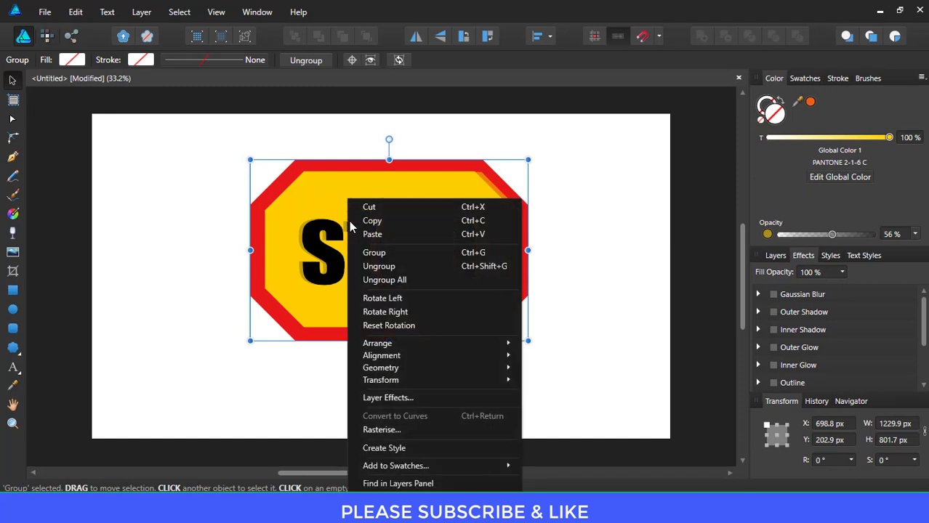
{"action": "left_click", "coordinate": [364, 268]}
{"action": "left_click", "coordinate": [434, 200]}
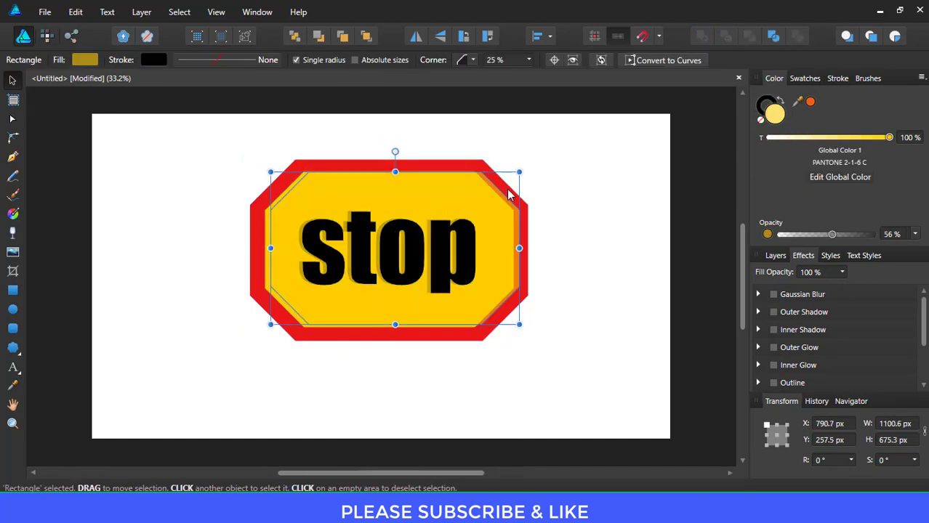
{"action": "left_click", "coordinate": [807, 79]}
{"action": "left_click", "coordinate": [813, 155]}
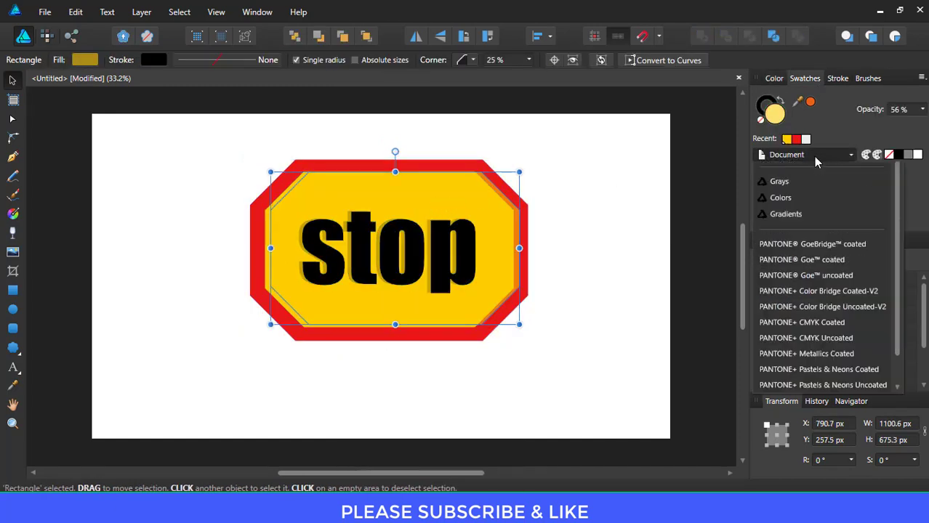
{"action": "left_click", "coordinate": [798, 263]}
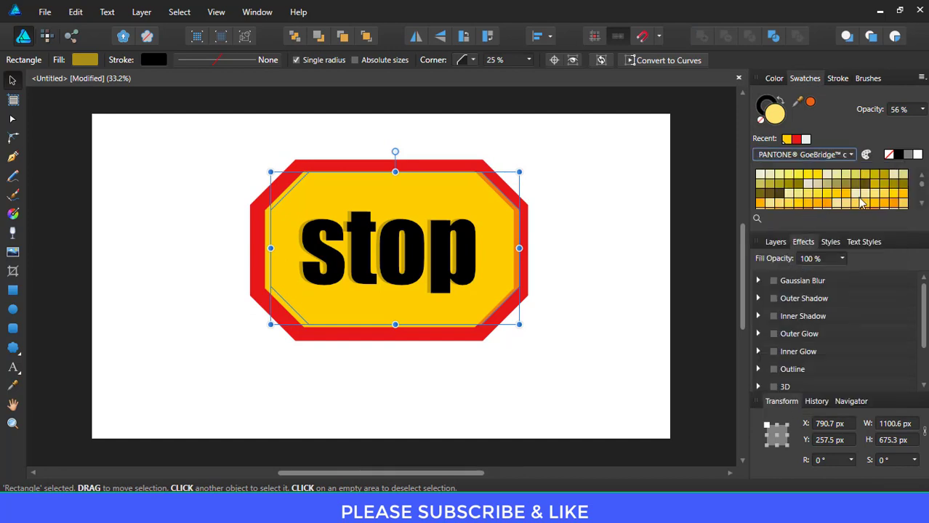
- Fill the inner octagon with a bright, saturated PANTONE yellow instead of amber
{"action": "left_click", "coordinate": [900, 193]}
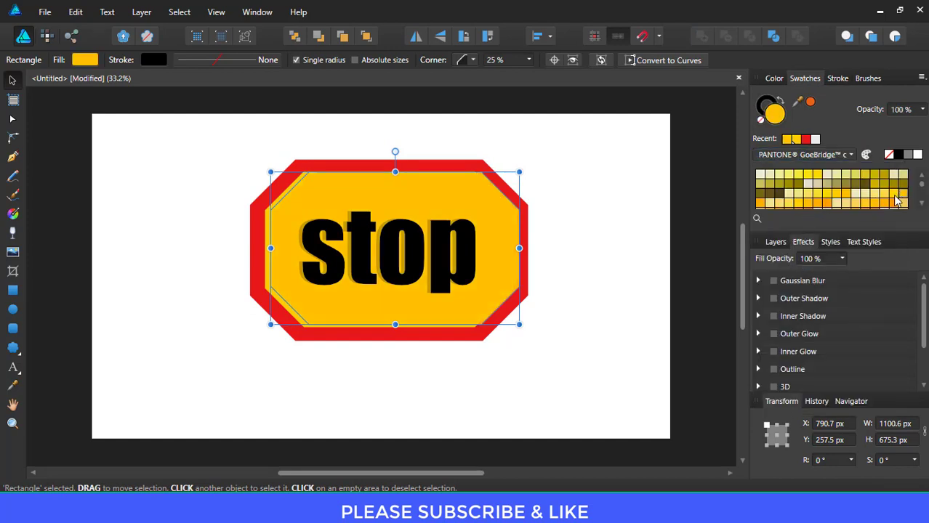
{"action": "left_click", "coordinate": [898, 201]}
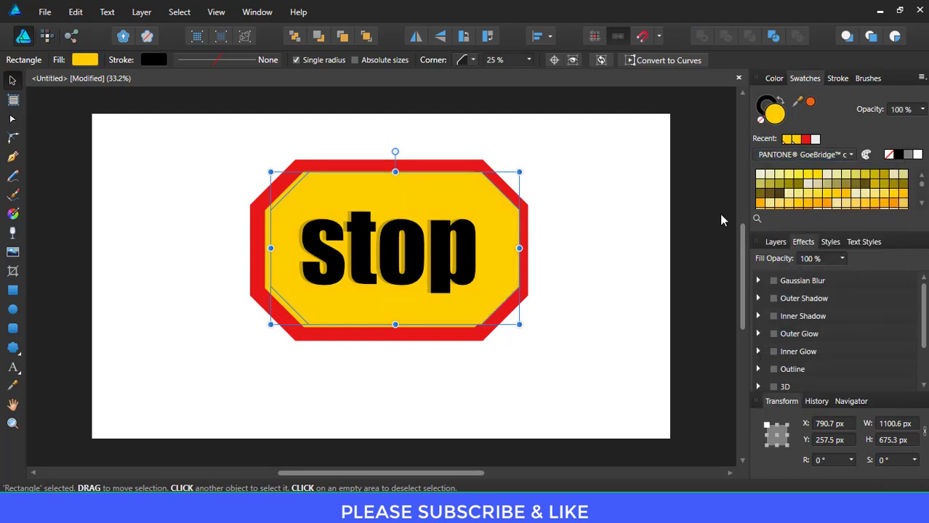
{"action": "scroll", "coordinate": [827, 205], "scroll_direction": "down", "scroll_amount": 2}
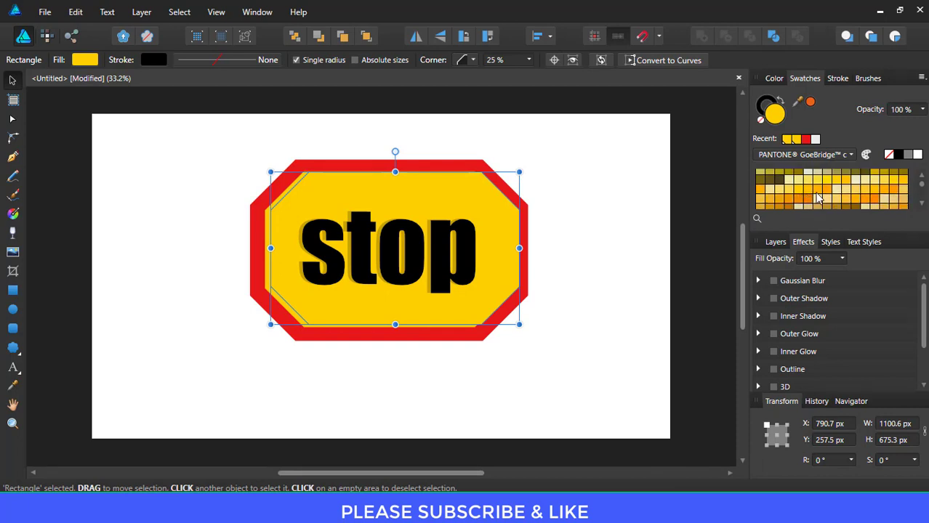
{"action": "left_click", "coordinate": [819, 197]}
{"action": "scroll", "coordinate": [836, 189], "scroll_direction": "up", "scroll_amount": 1}
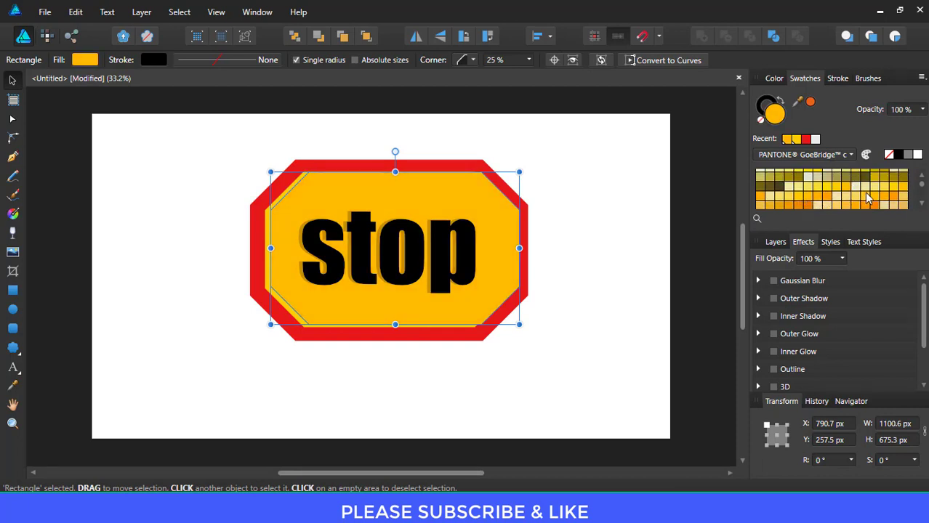
{"action": "left_click", "coordinate": [871, 195]}
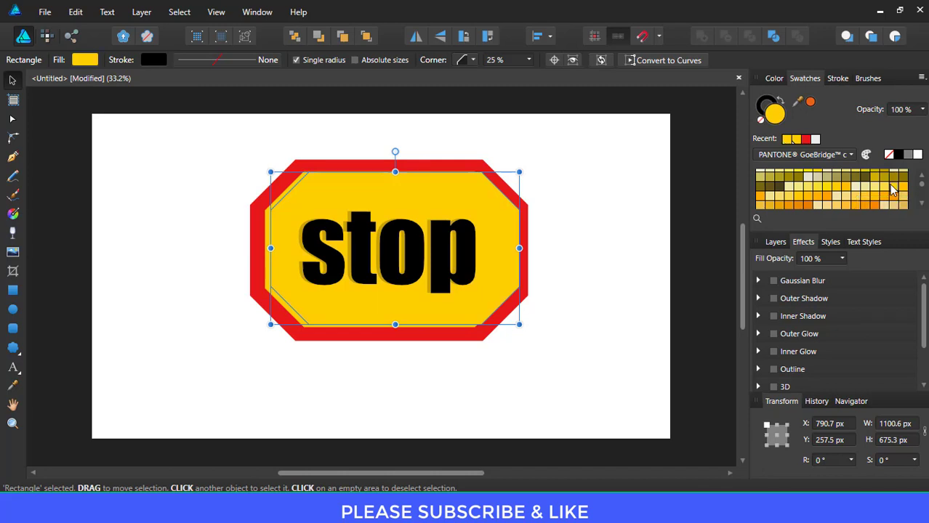
{"action": "scroll", "coordinate": [898, 191], "scroll_direction": "down", "scroll_amount": 1}
{"action": "left_click", "coordinate": [887, 198]}
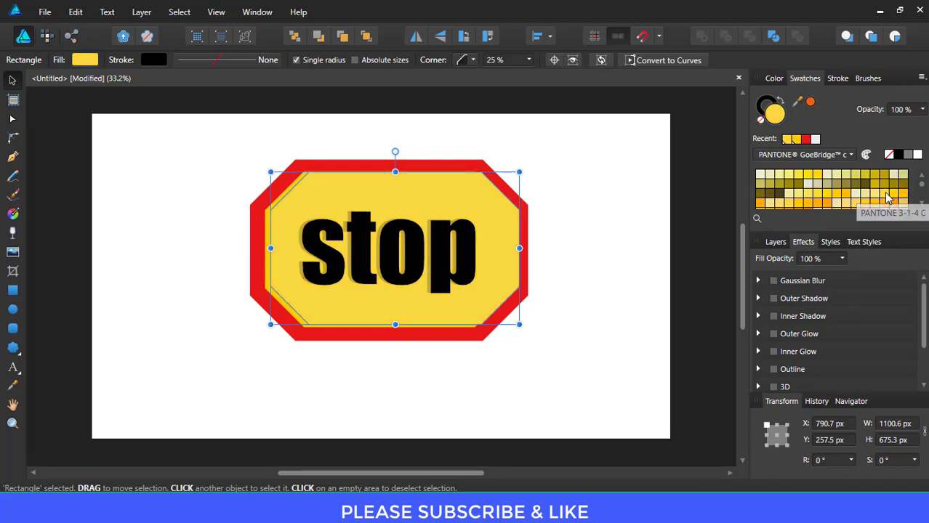
{"action": "left_click", "coordinate": [901, 197]}
{"action": "left_click", "coordinate": [627, 275]}
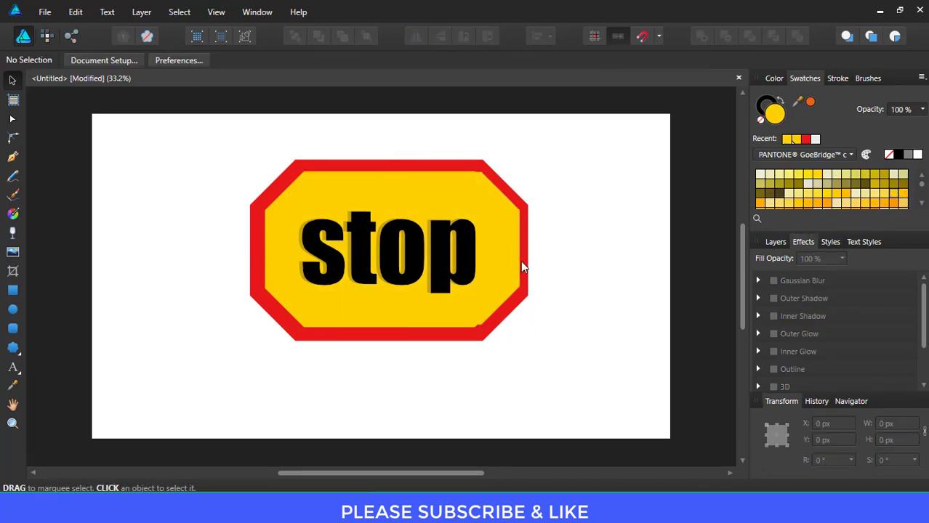
- Send the larger yellow octagon back one level, undoing an accidental resize
{"action": "left_click", "coordinate": [510, 244]}
{"action": "right_click", "coordinate": [507, 242]}
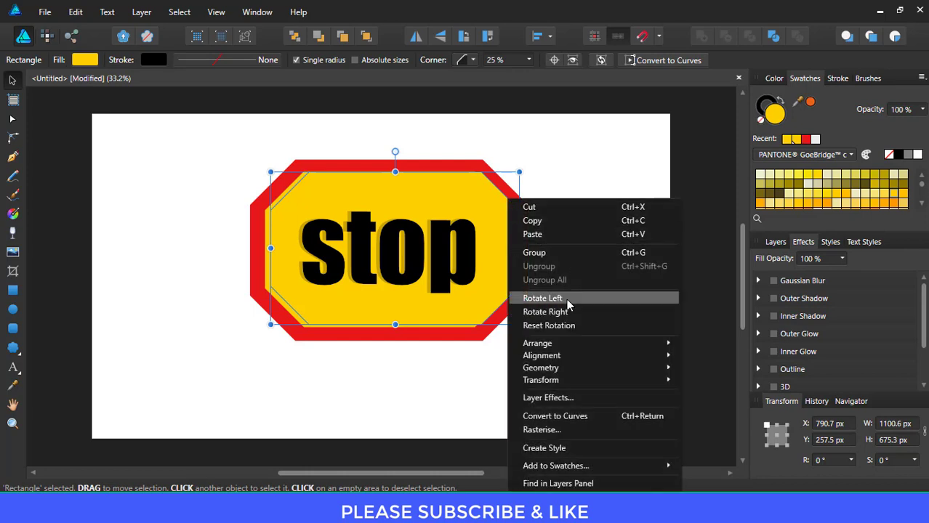
{"action": "mouse_move", "coordinate": [538, 343]}
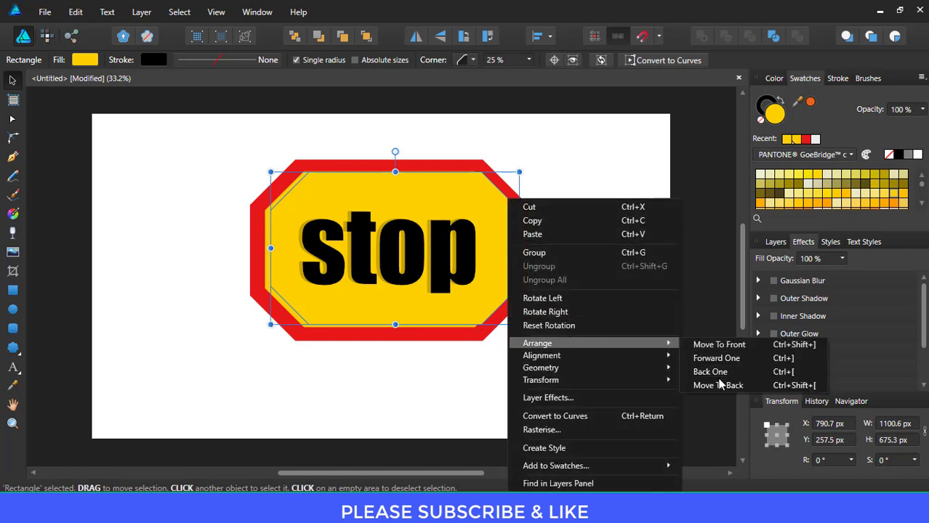
{"action": "left_click", "coordinate": [715, 372]}
{"action": "left_click_drag", "start_coordinate": [519, 249], "coordinate": [509, 248]}
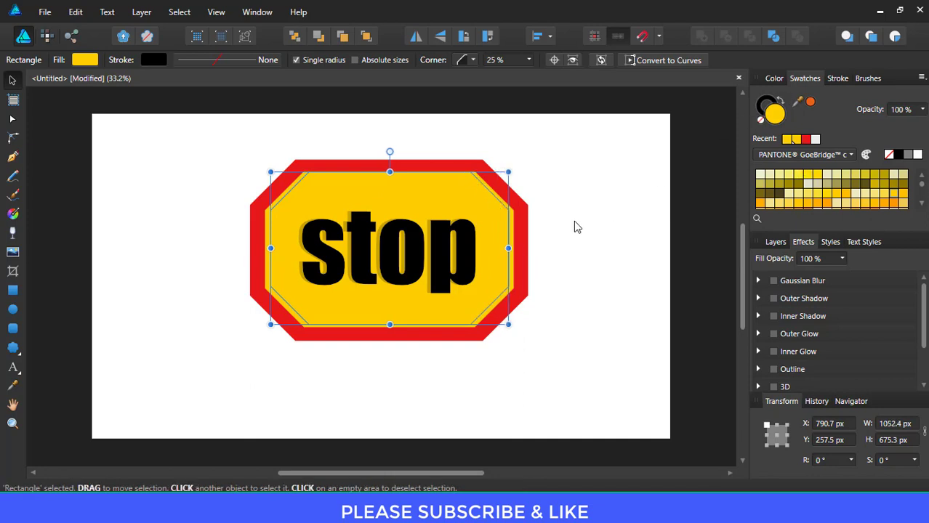
{"action": "key", "text": "ctrl+z"}
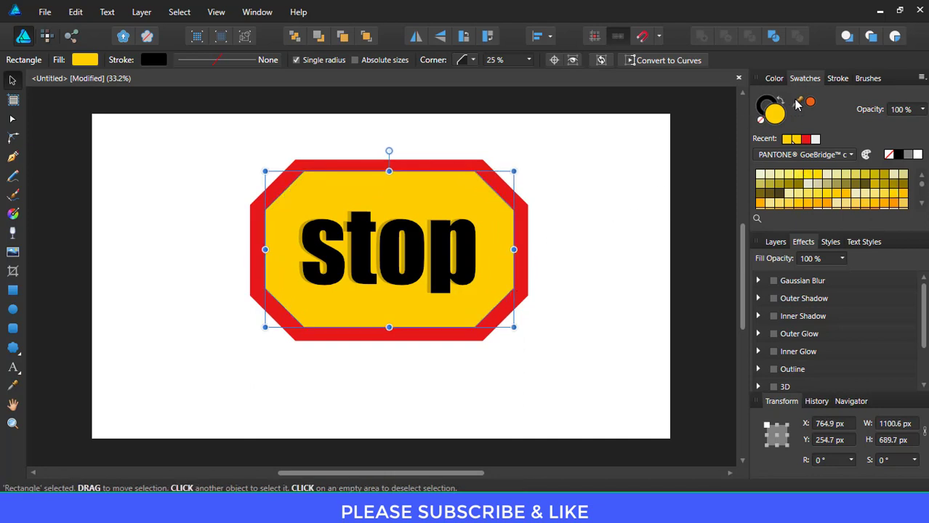
- Fill the larger octagon with the sampled sign yellow at 42% opacity
{"action": "left_click_drag", "start_coordinate": [797, 106], "coordinate": [471, 182]}
{"action": "left_click", "coordinate": [811, 103]}
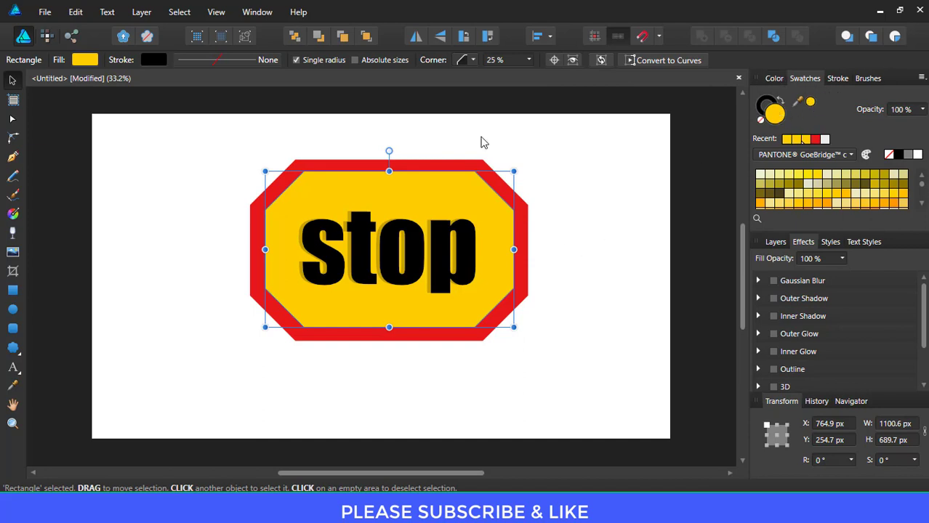
{"action": "left_click", "coordinate": [466, 212]}
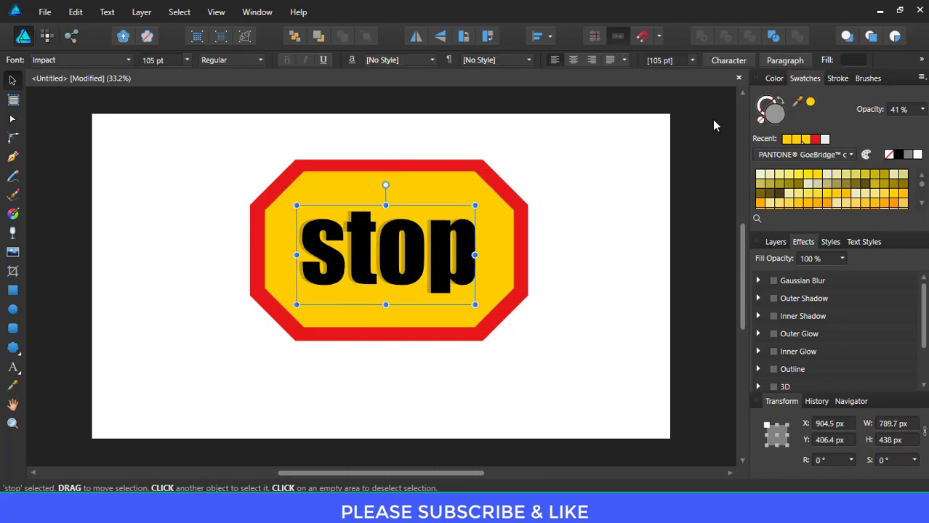
{"action": "left_click", "coordinate": [458, 194]}
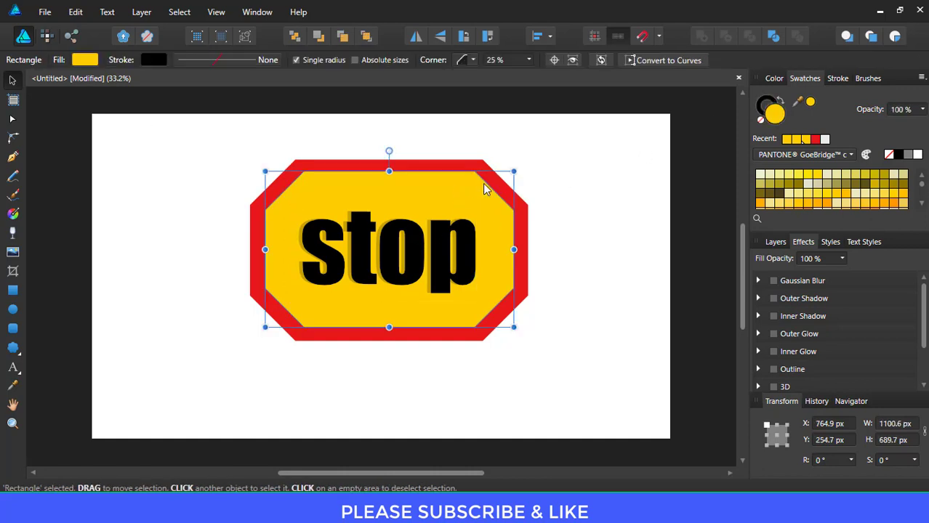
{"action": "left_click", "coordinate": [771, 79]}
{"action": "left_click_drag", "start_coordinate": [827, 233], "coordinate": [820, 235]}
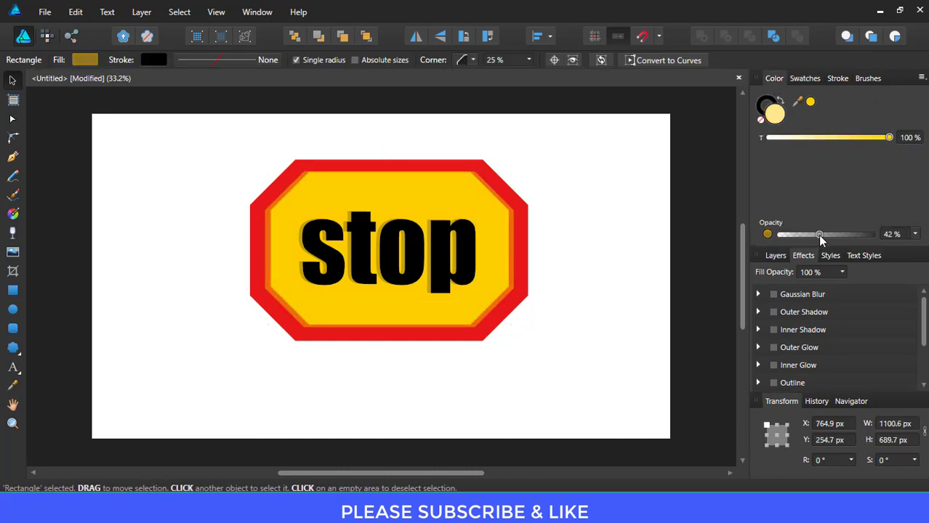
{"action": "left_click", "coordinate": [633, 258]}
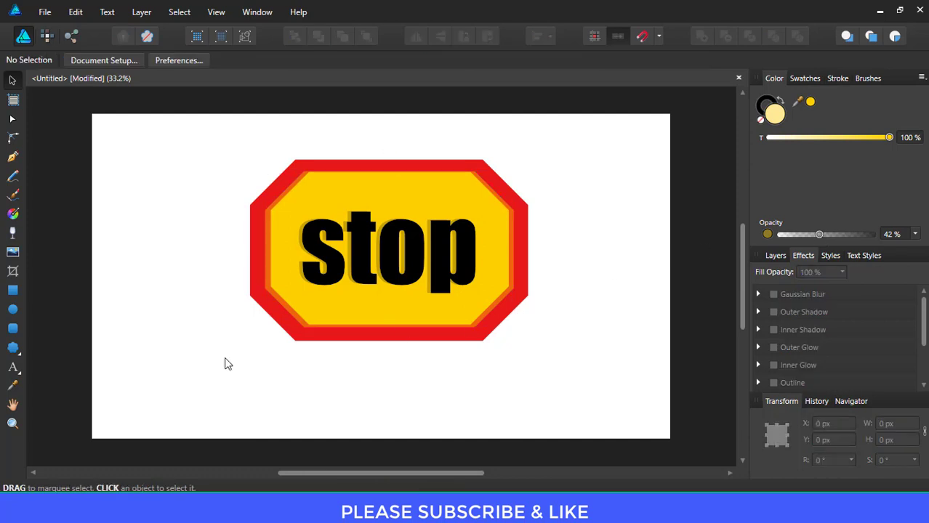
- Draw a thin ellipse beneath the sign and fill it blue from the Colors palette
{"action": "left_click", "coordinate": [12, 309]}
{"action": "left_click_drag", "start_coordinate": [513, 357], "coordinate": [209, 373]}
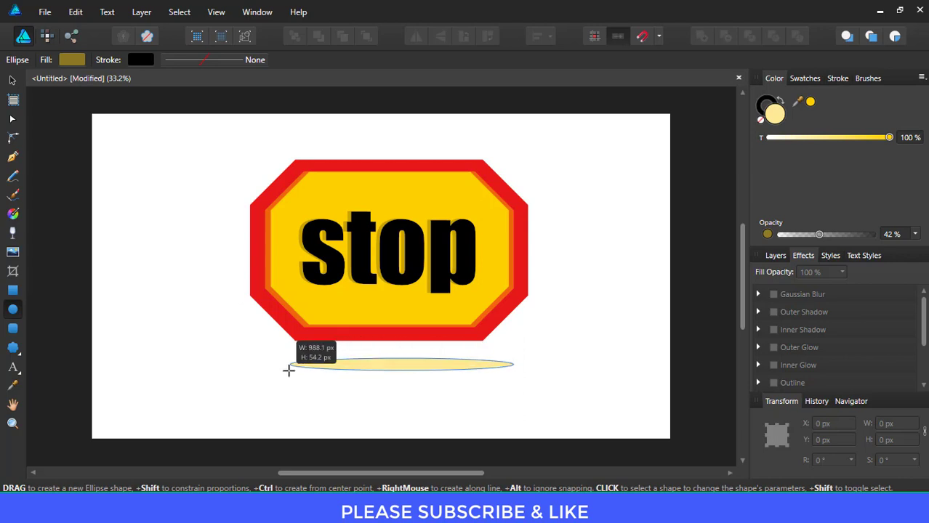
{"action": "left_click", "coordinate": [804, 80]}
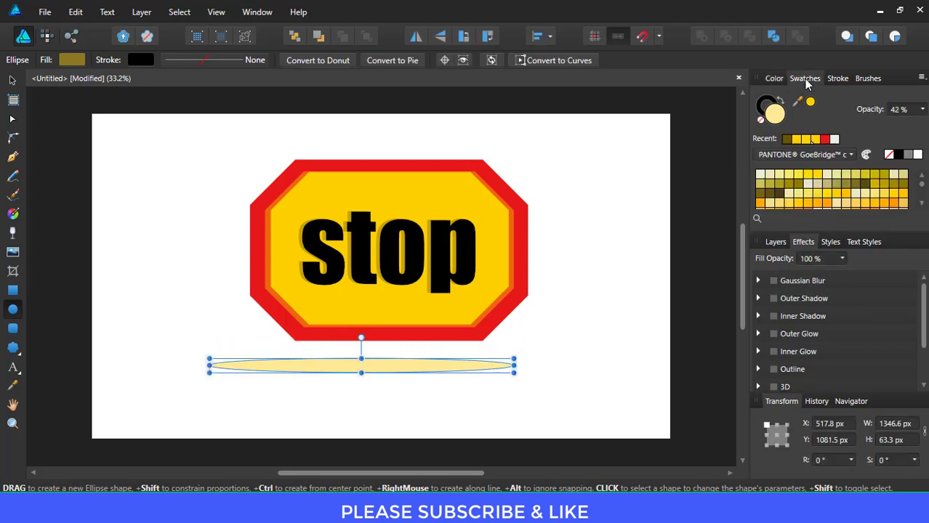
{"action": "left_click", "coordinate": [829, 155]}
{"action": "scroll", "coordinate": [814, 174], "scroll_direction": "up", "scroll_amount": 1}
{"action": "left_click", "coordinate": [808, 180]}
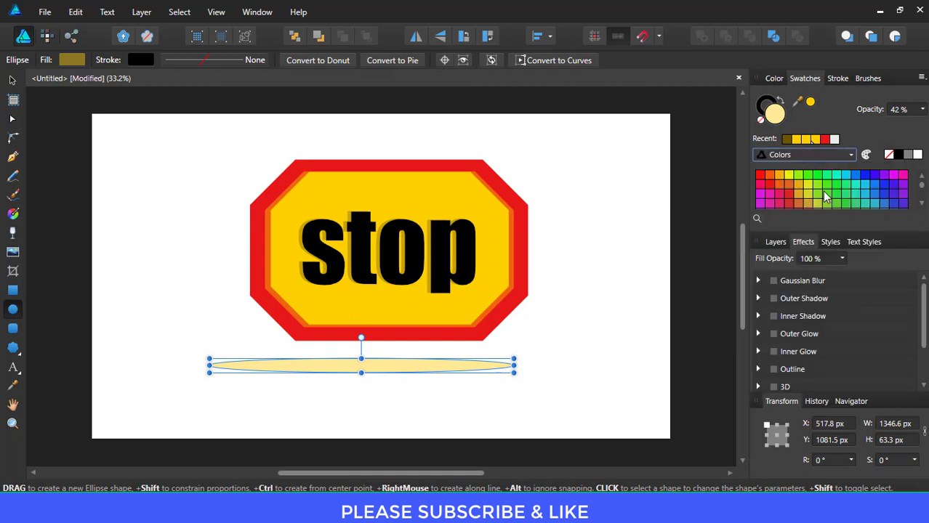
{"action": "left_click", "coordinate": [872, 195]}
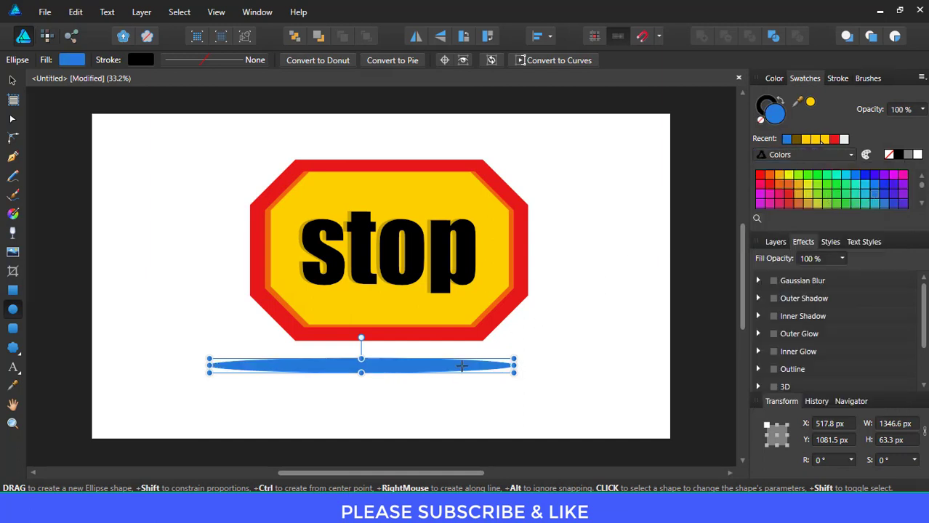
{"action": "left_click_drag", "start_coordinate": [464, 354], "coordinate": [468, 346]}
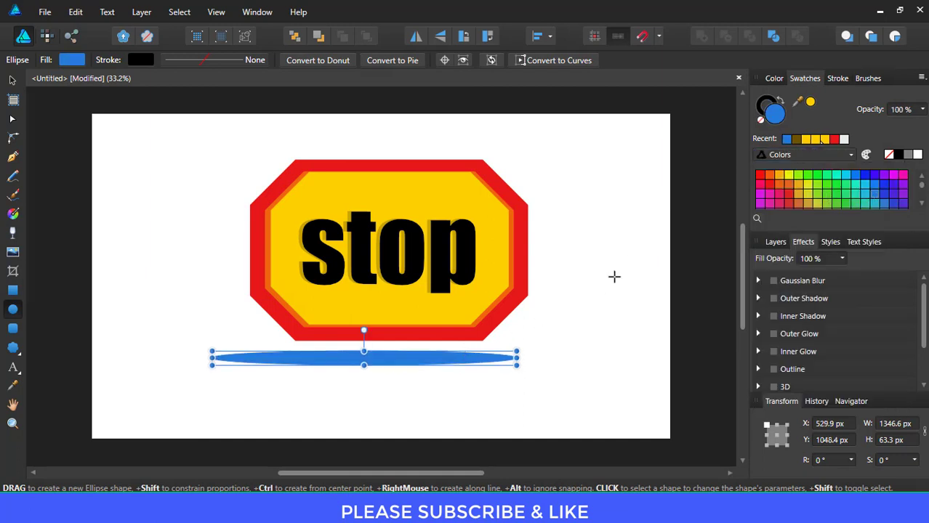
- Set the ellipse to 57% opacity and fade it to transparent toward the left
{"action": "left_click", "coordinate": [775, 79]}
{"action": "left_click_drag", "start_coordinate": [814, 234], "coordinate": [833, 235]}
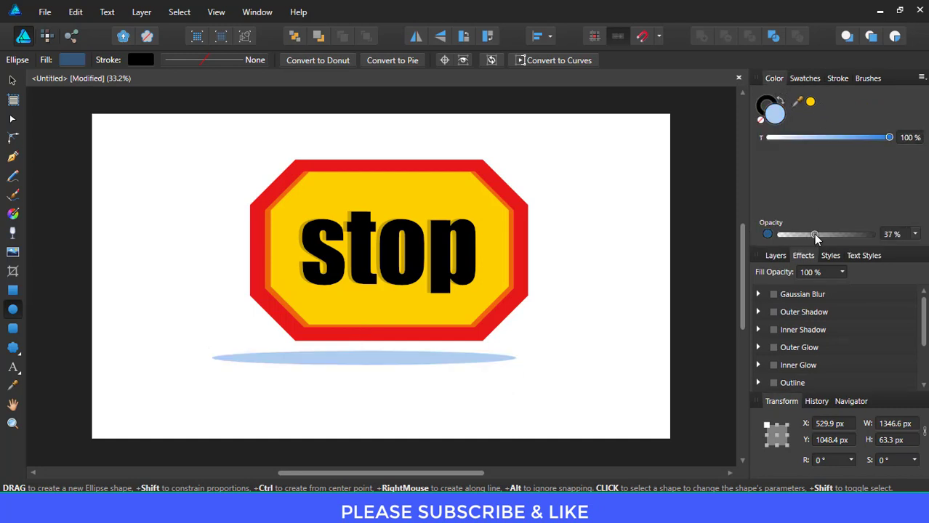
{"action": "left_click", "coordinate": [12, 233]}
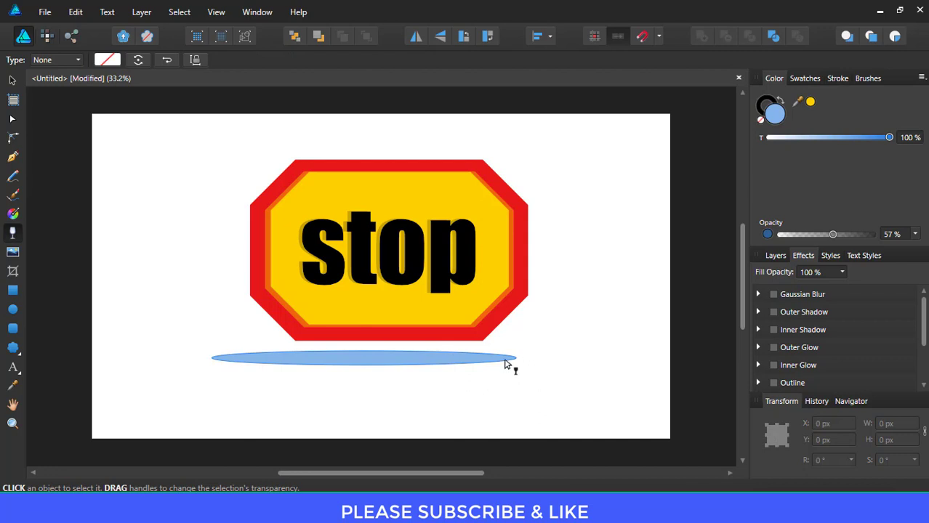
{"action": "left_click_drag", "start_coordinate": [503, 359], "coordinate": [209, 357]}
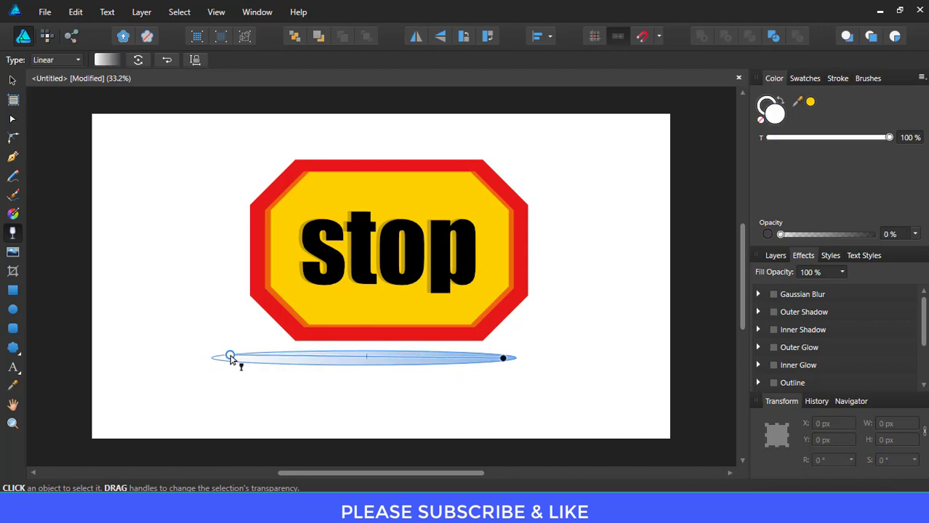
{"action": "left_click_drag", "start_coordinate": [209, 358], "coordinate": [229, 355]}
{"action": "key", "text": "v"}
{"action": "left_click", "coordinate": [110, 230]}
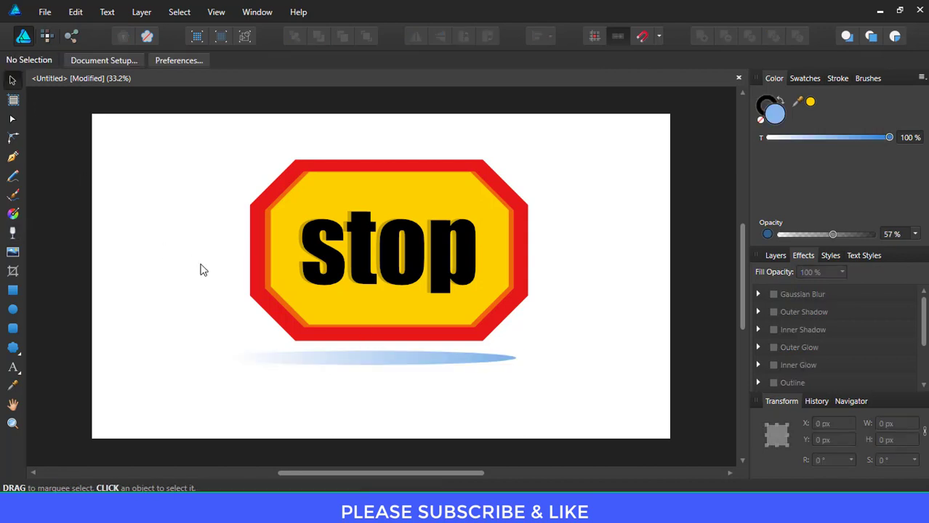
- Give the red outer octagon a 5.7 pt black outline
{"action": "left_click", "coordinate": [523, 208]}
{"action": "left_click", "coordinate": [245, 64]}
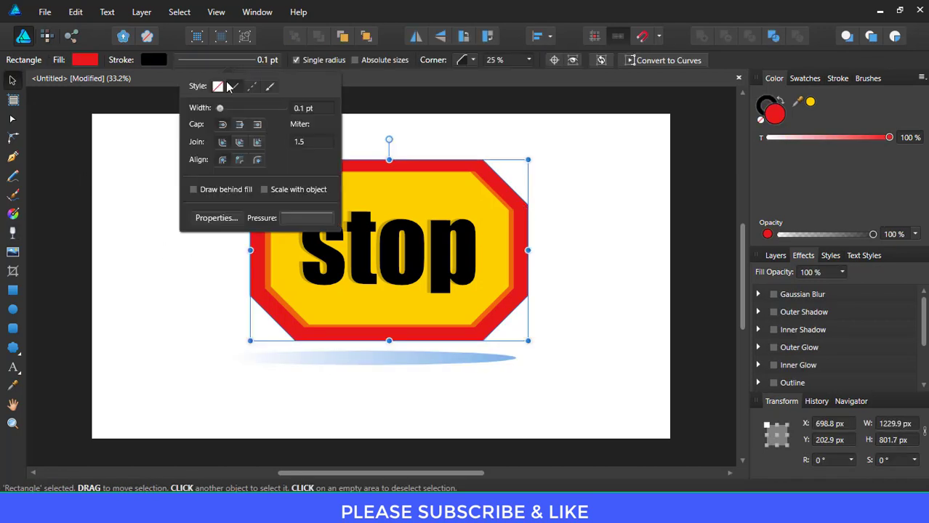
{"action": "left_click_drag", "start_coordinate": [221, 108], "coordinate": [239, 109]}
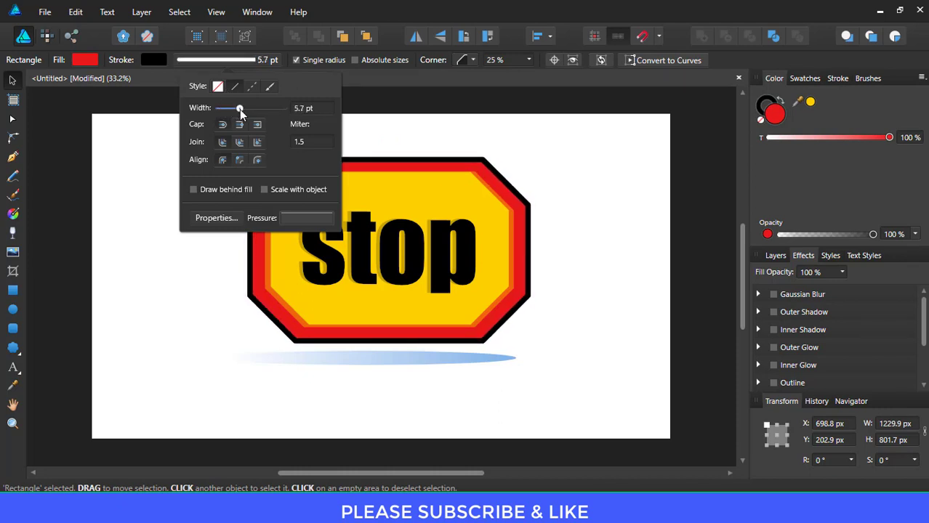
- Give the inner yellow octagon a 4.8 pt black outline
{"action": "left_click", "coordinate": [281, 180]}
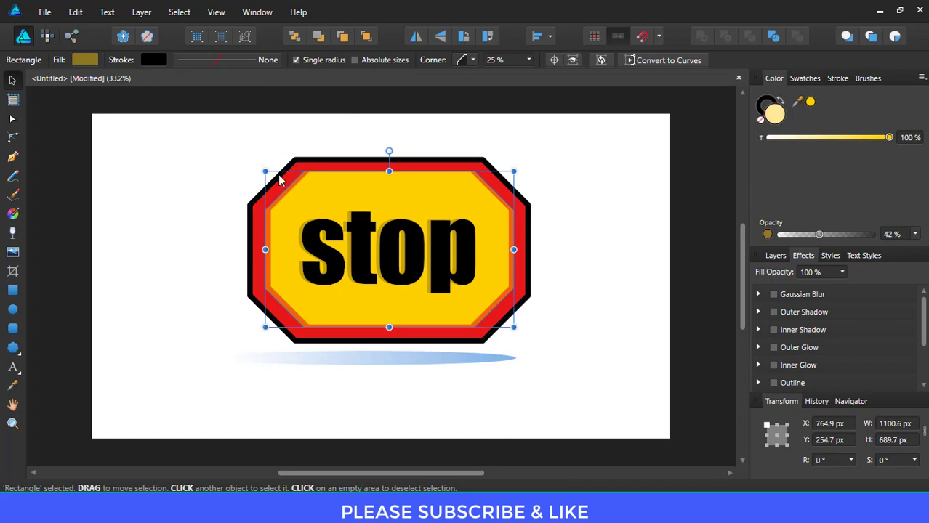
{"action": "left_click", "coordinate": [211, 60]}
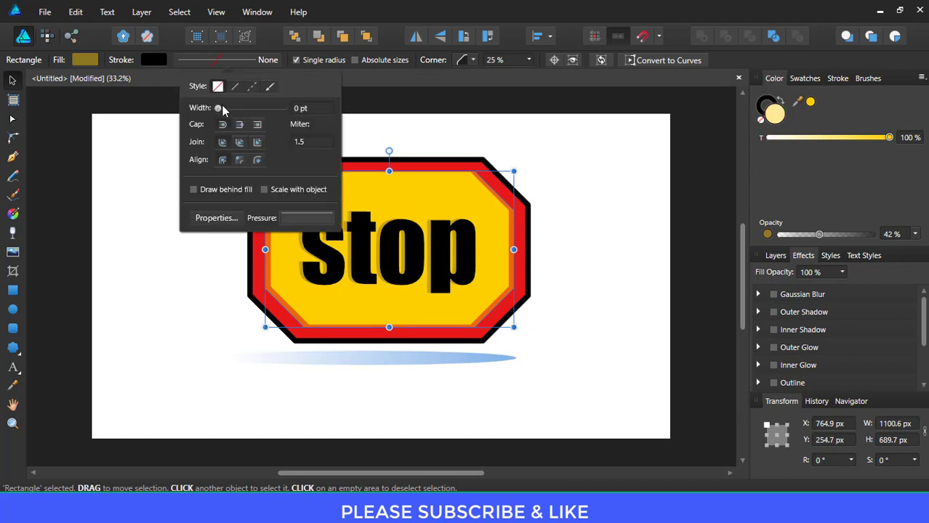
{"action": "left_click_drag", "start_coordinate": [220, 108], "coordinate": [240, 109]}
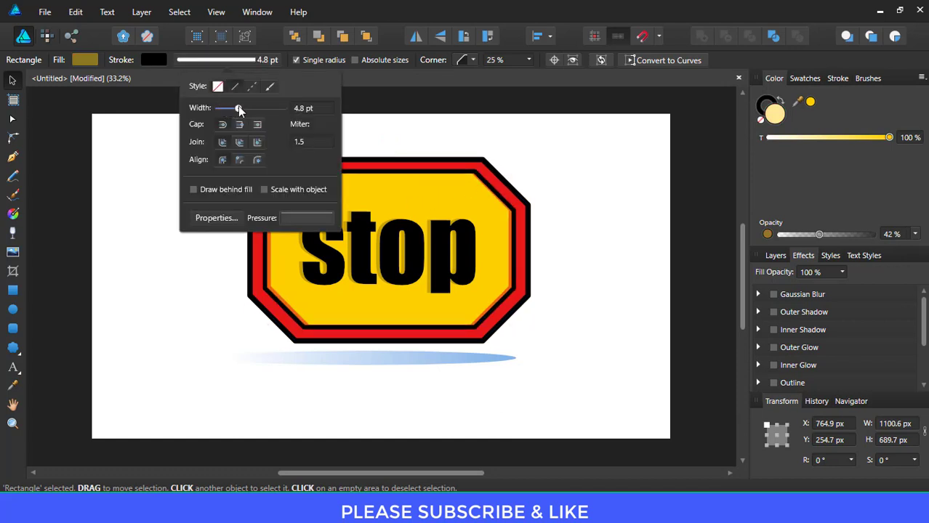
{"action": "left_click", "coordinate": [620, 201]}
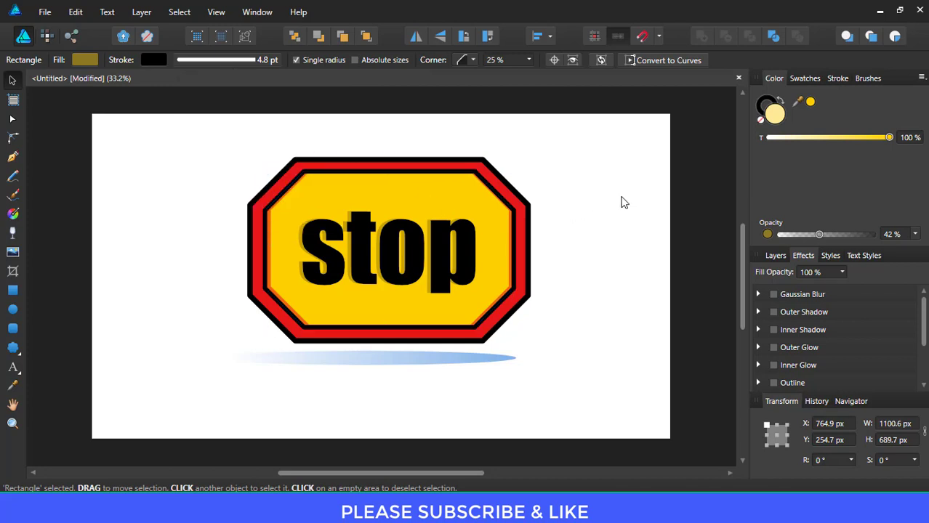